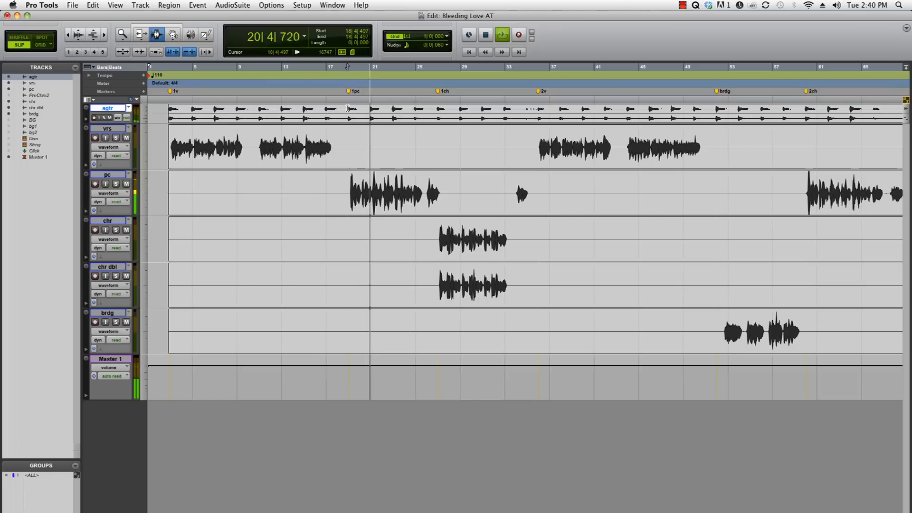
Stop playback and create two new mono audio tracks directly below the pc track
{"action": "key", "text": "space"}
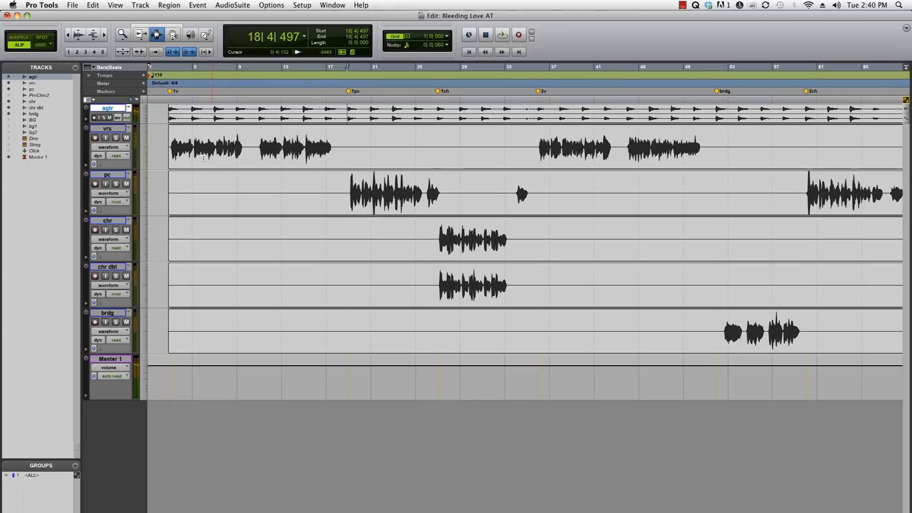
{"action": "left_click", "coordinate": [101, 176]}
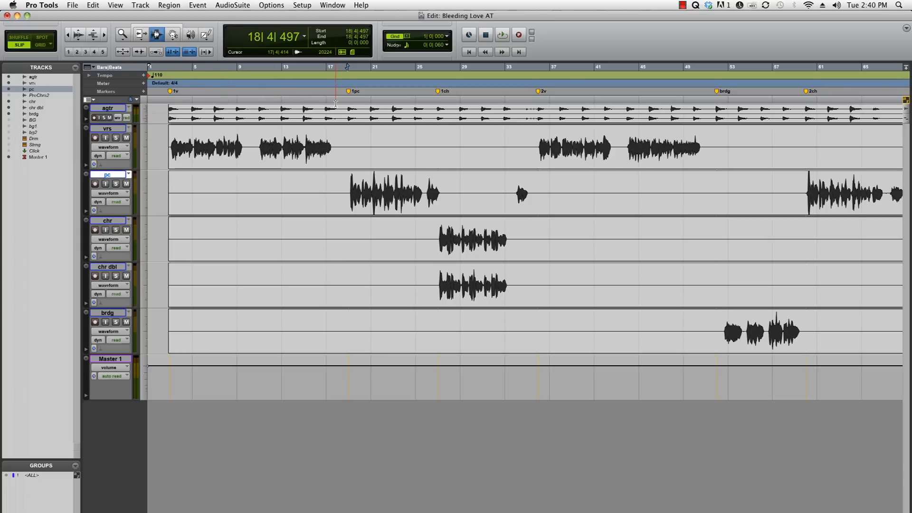
{"action": "key", "text": "super+shift+n"}
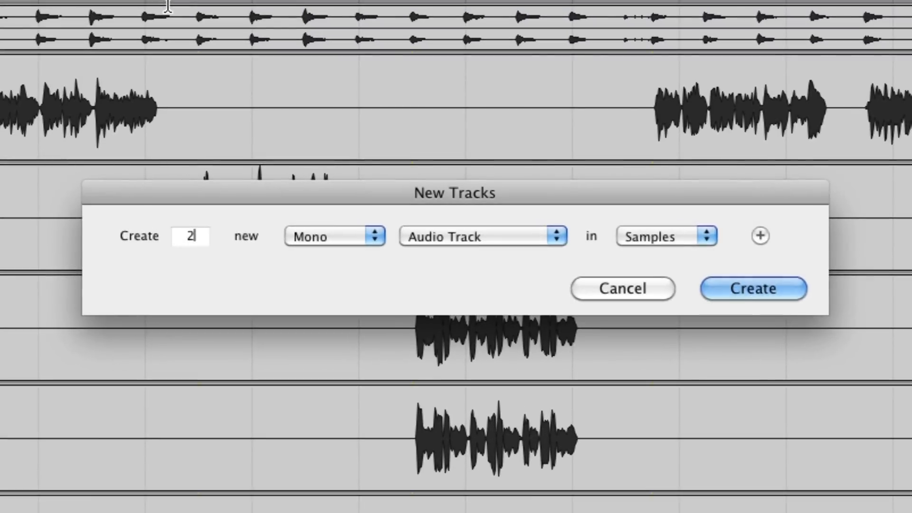
{"action": "left_click", "coordinate": [753, 293]}
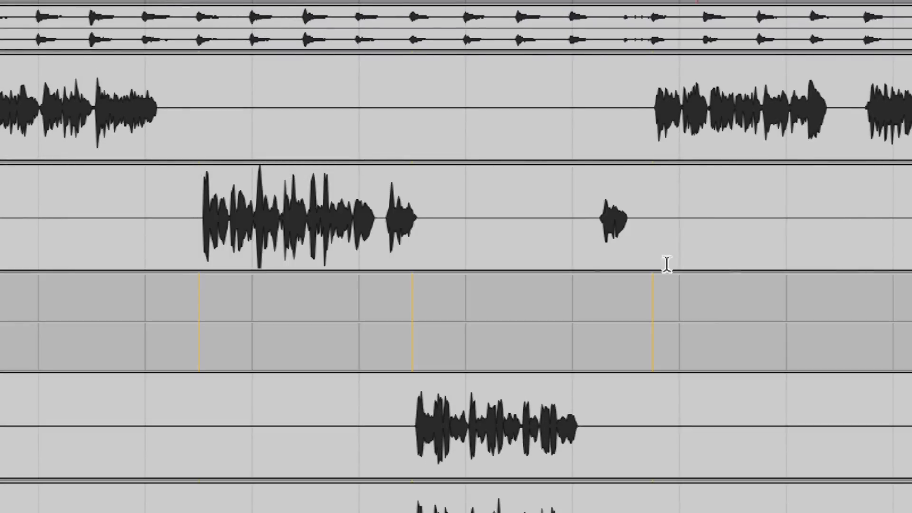
Name the two new tracks auto and tune
{"action": "type", "text": "auto"}
{"action": "key", "text": "super+Right"}
{"action": "type", "text": "tune"}
{"action": "key", "text": "Return"}
Route the auto track's output to Bus 1 (Mono) and set the tune track's input to Bus 1 (Mono)
{"action": "key", "text": "super+equal"}
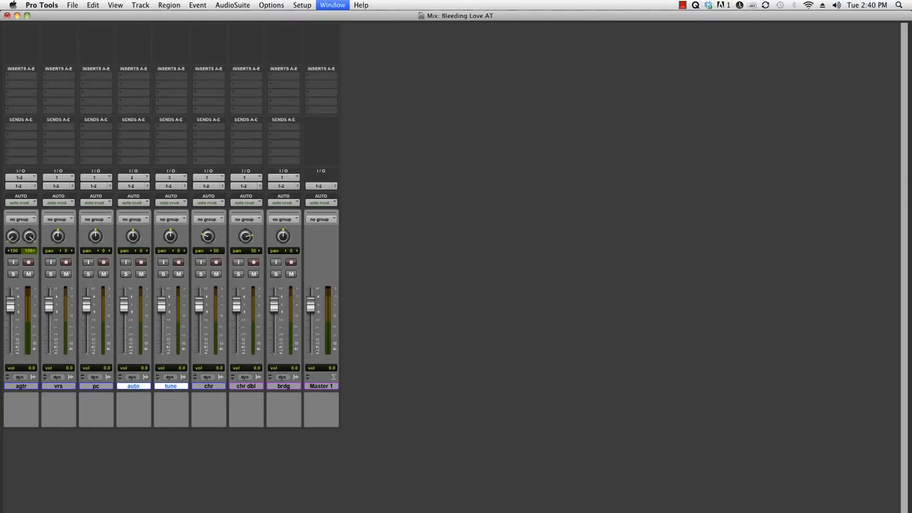
{"action": "left_click", "coordinate": [130, 188]}
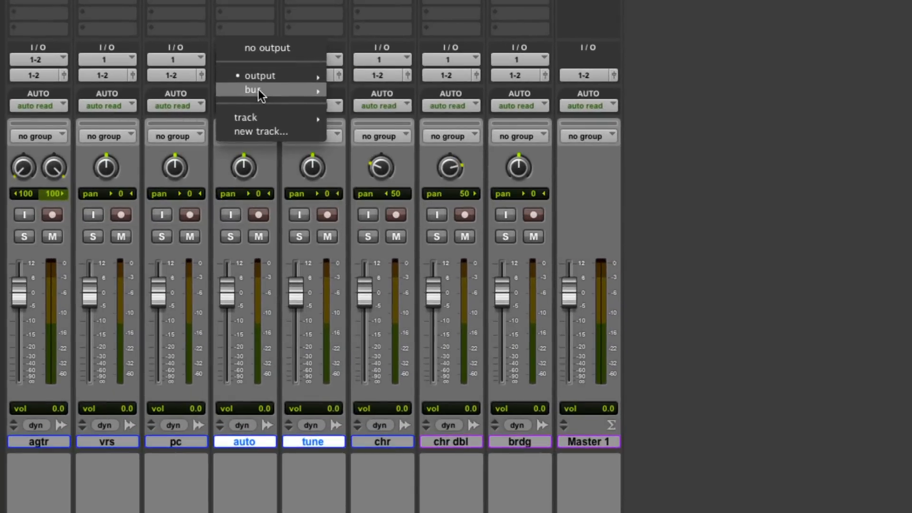
{"action": "mouse_move", "coordinate": [141, 193]}
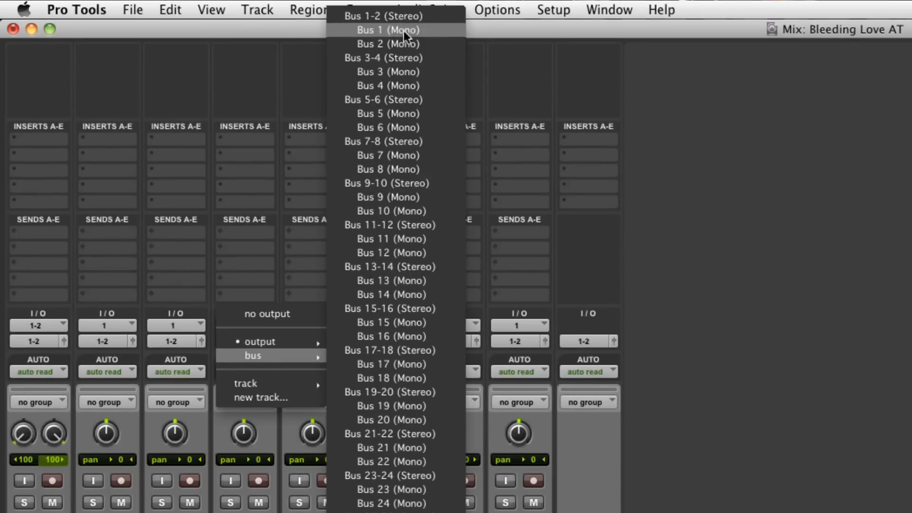
{"action": "left_click", "coordinate": [404, 30]}
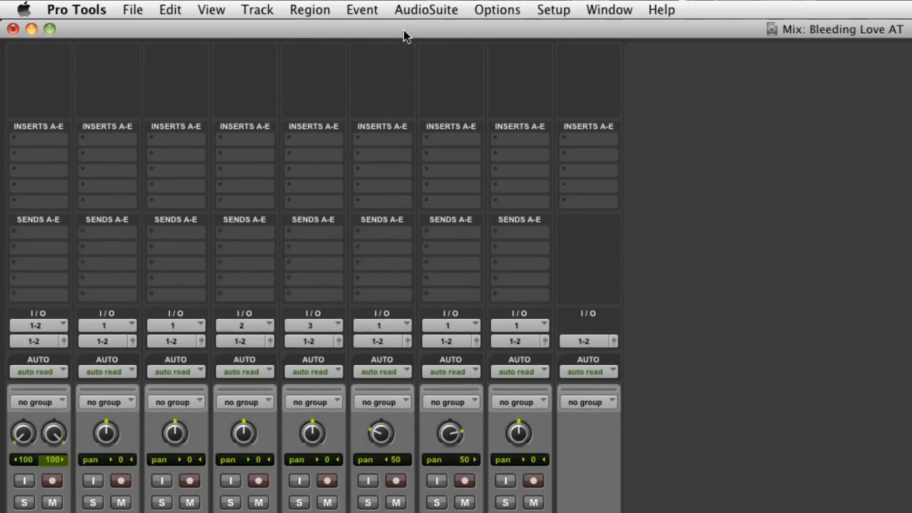
{"action": "left_click", "coordinate": [300, 326]}
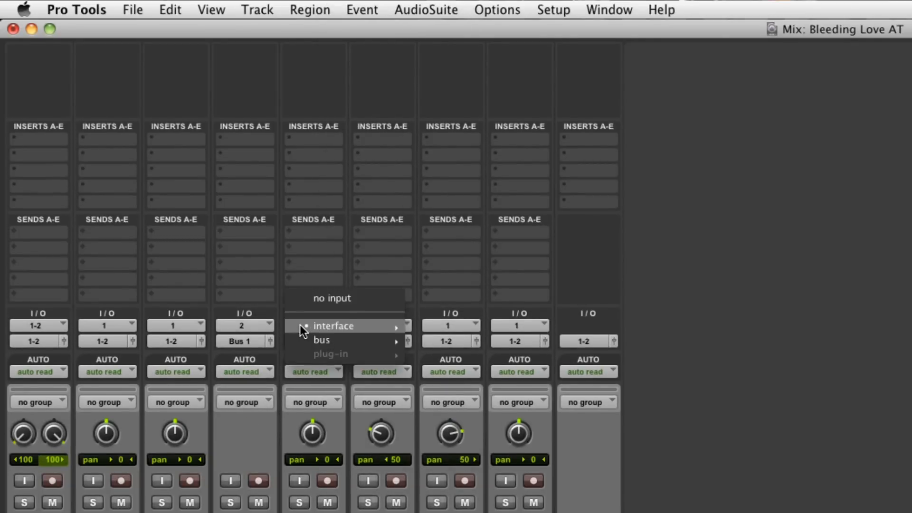
{"action": "mouse_move", "coordinate": [321, 340]}
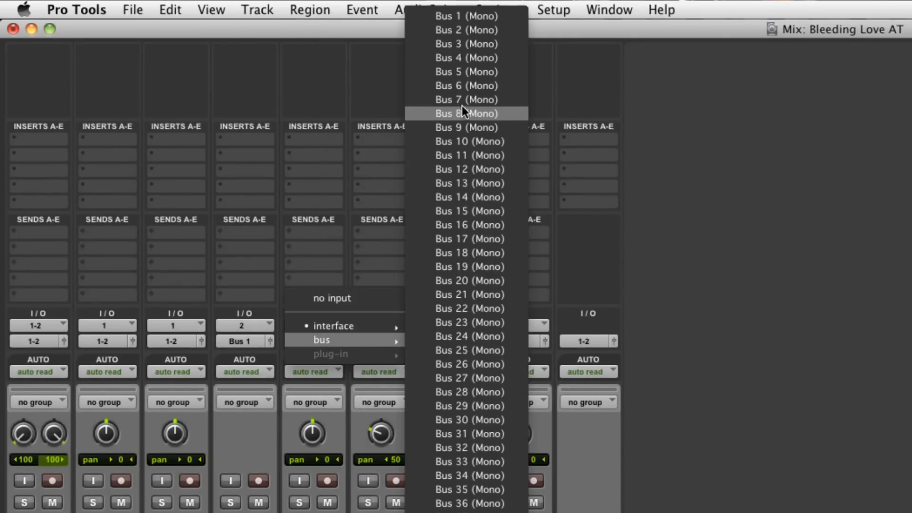
{"action": "left_click", "coordinate": [461, 13]}
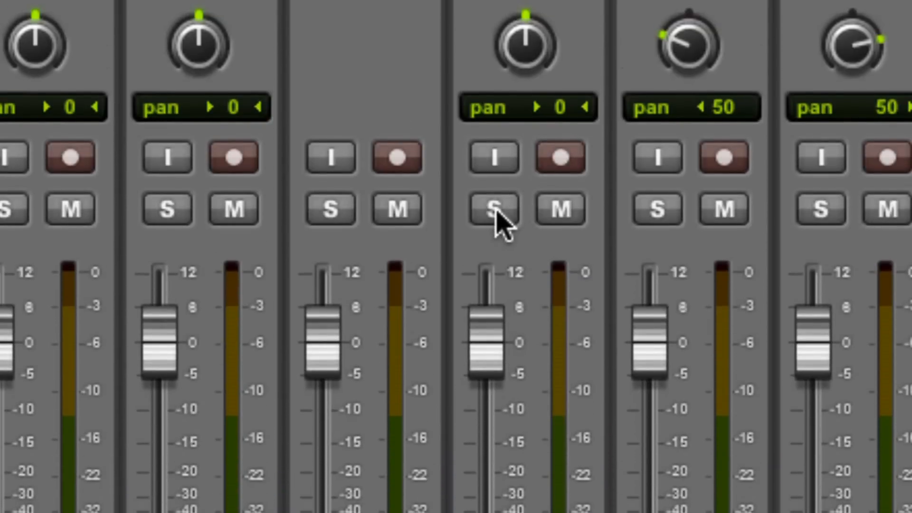
Prepare the tune track for recording with solo safe, input monitoring and record enabled
{"action": "left_click", "coordinate": [496, 211], "text": "super"}
{"action": "left_click", "coordinate": [491, 151]}
{"action": "left_click", "coordinate": [568, 162]}
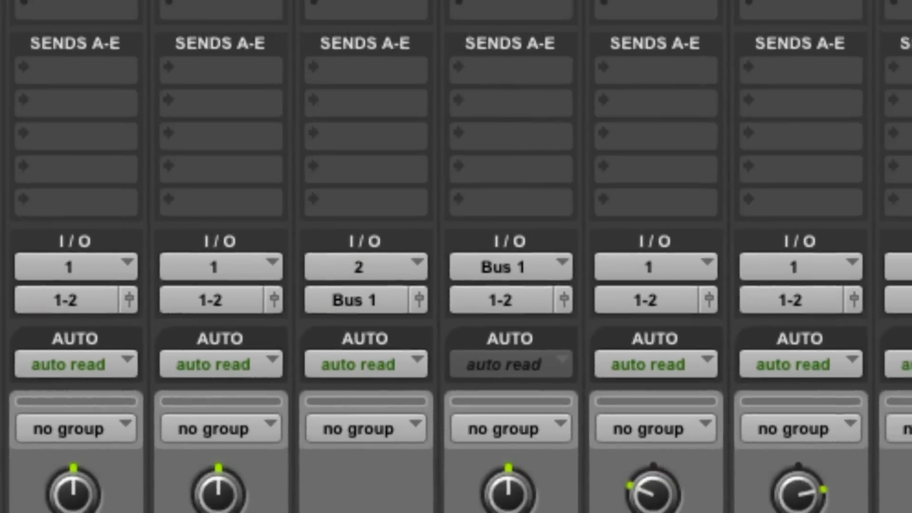
Insert the RTAS pitch-shift plug-in Auto-Tune Evo (mono) on the auto track and bring its window fully into view
{"action": "left_click", "coordinate": [317, 62]}
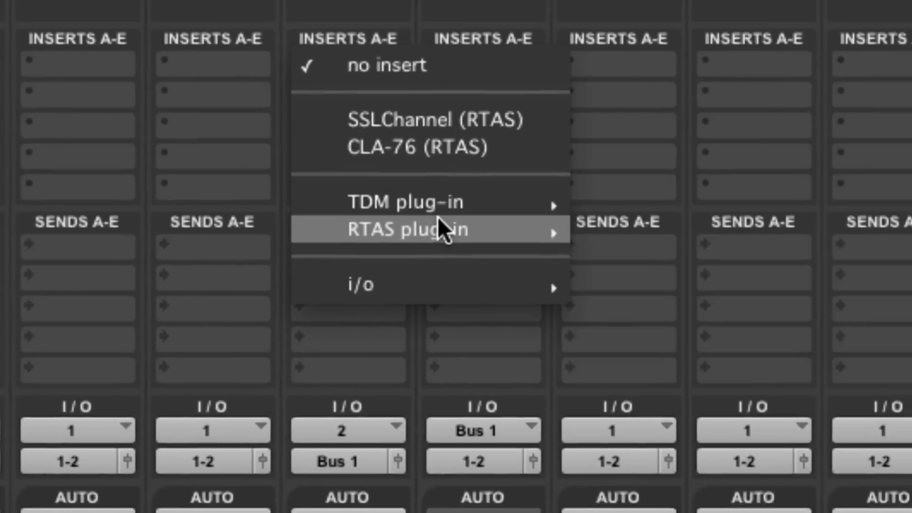
{"action": "mouse_move", "coordinate": [441, 228]}
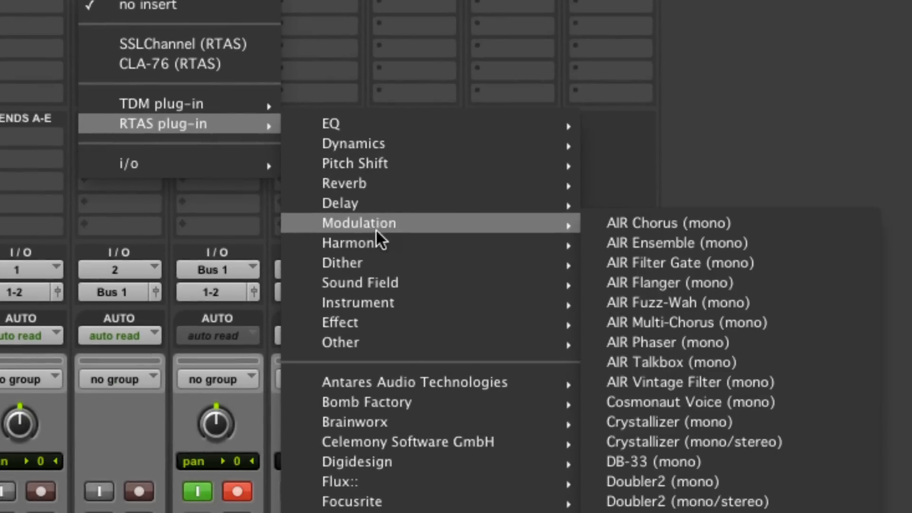
{"action": "mouse_move", "coordinate": [720, 283]}
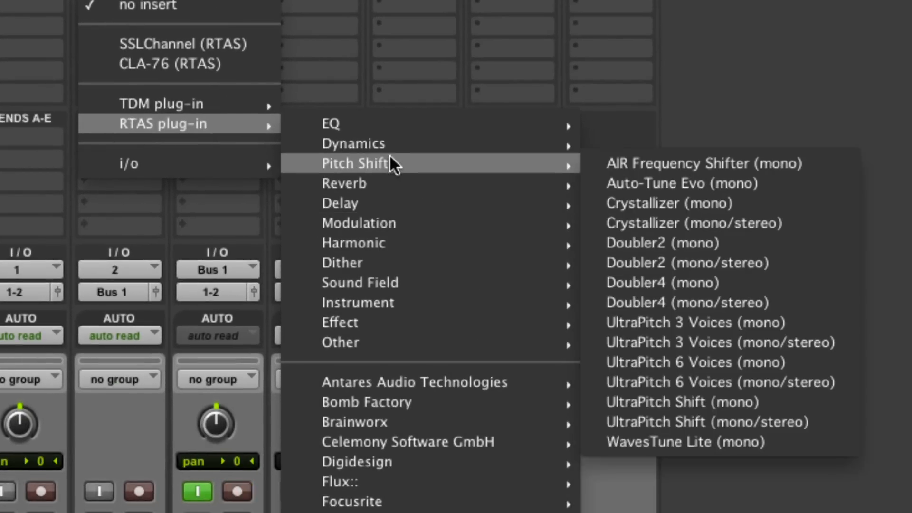
{"action": "left_click", "coordinate": [811, 184]}
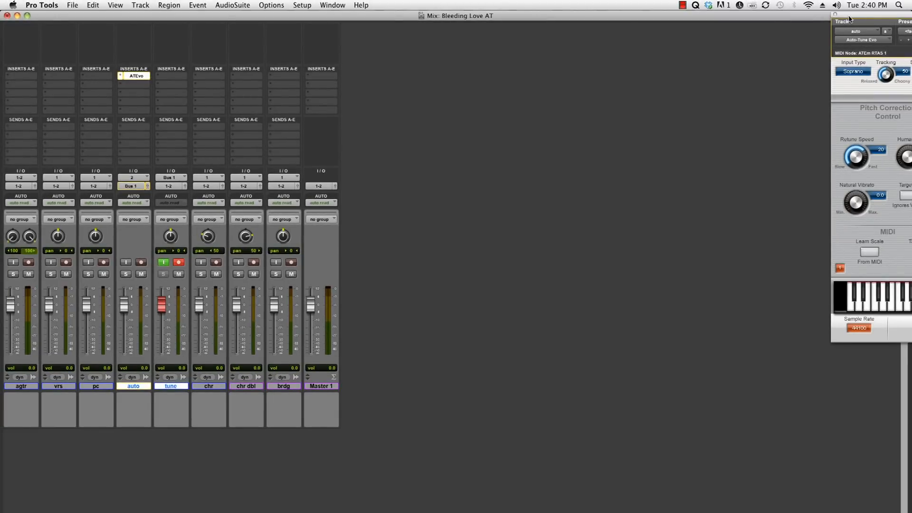
{"action": "left_click_drag", "start_coordinate": [850, 19], "coordinate": [384, 58]}
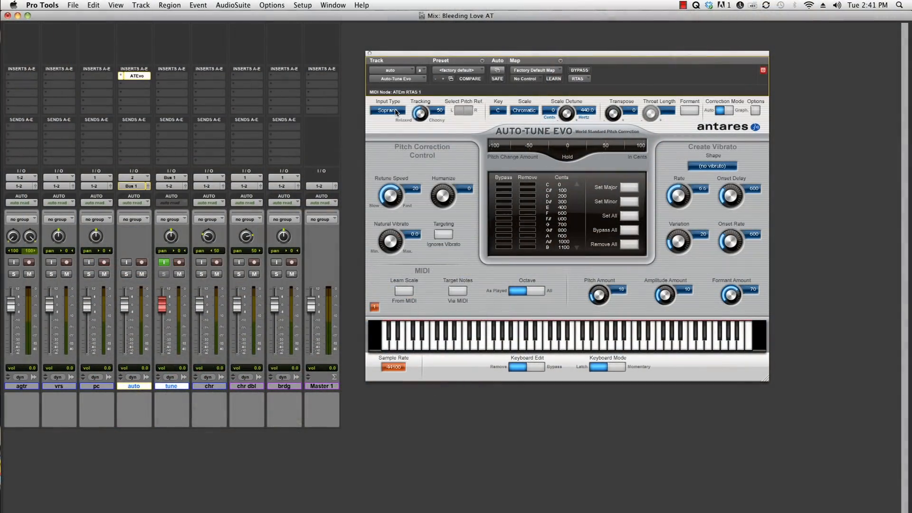
Set Auto-Tune's input type to Alto/Tenor and its correction mode to Graph
{"action": "left_click", "coordinate": [396, 110]}
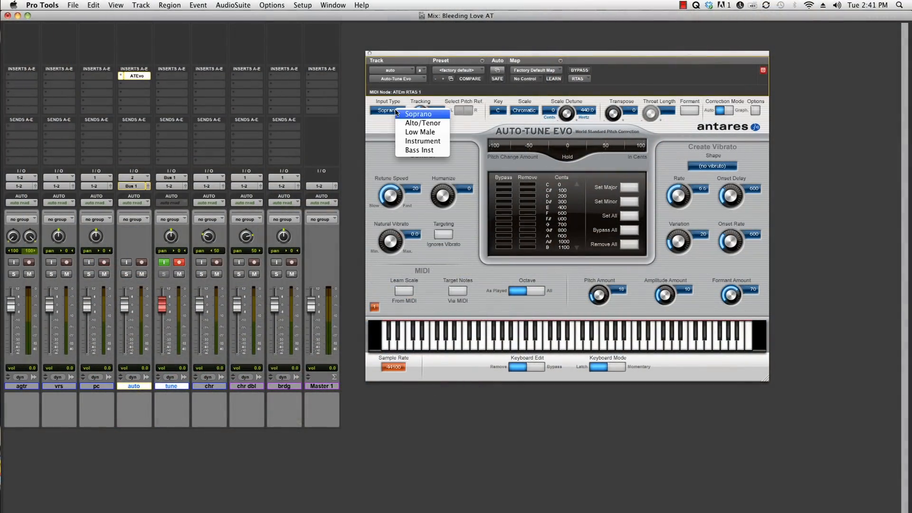
{"action": "left_click", "coordinate": [421, 123]}
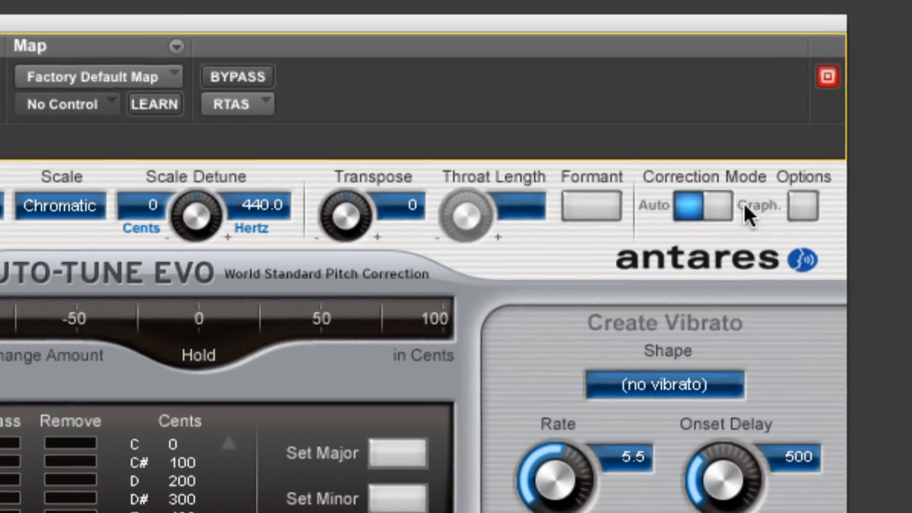
{"action": "left_click", "coordinate": [717, 207]}
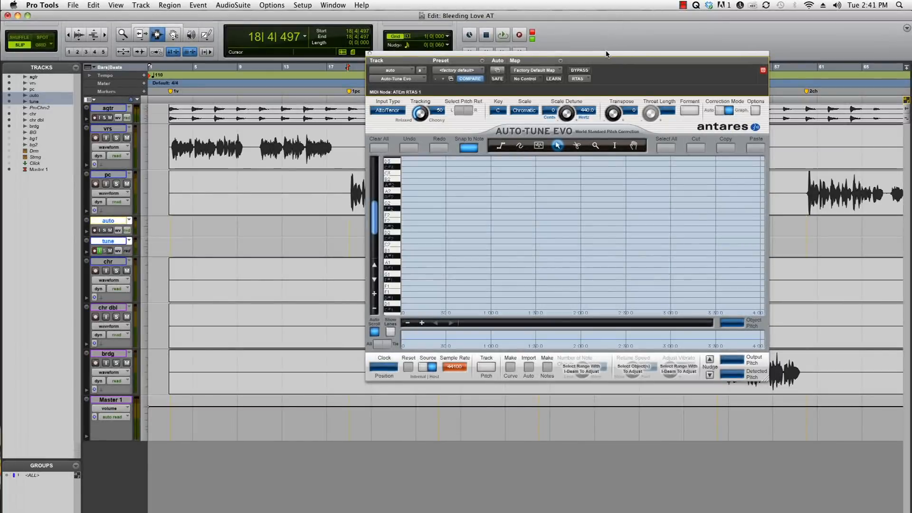
Copy the vocal phrase from bar 19 into bar 22 of the pc track onto the auto track, and mute pc
{"action": "left_click_drag", "start_coordinate": [605, 54], "coordinate": [517, 232]}
{"action": "left_click_drag", "start_coordinate": [353, 194], "coordinate": [373, 193]}
{"action": "key", "text": "super+bracketright"}
{"action": "key", "text": "super+bracketright"}
{"action": "key", "text": "super+bracketright"}
{"action": "left_click", "coordinate": [809, 194], "text": "shift"}
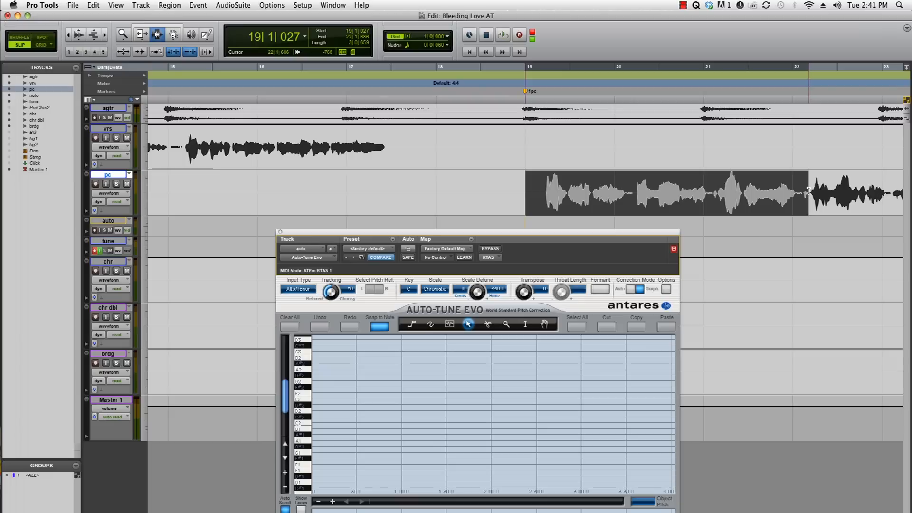
{"action": "key", "text": "semicolon"}
{"action": "key", "text": "super+v"}
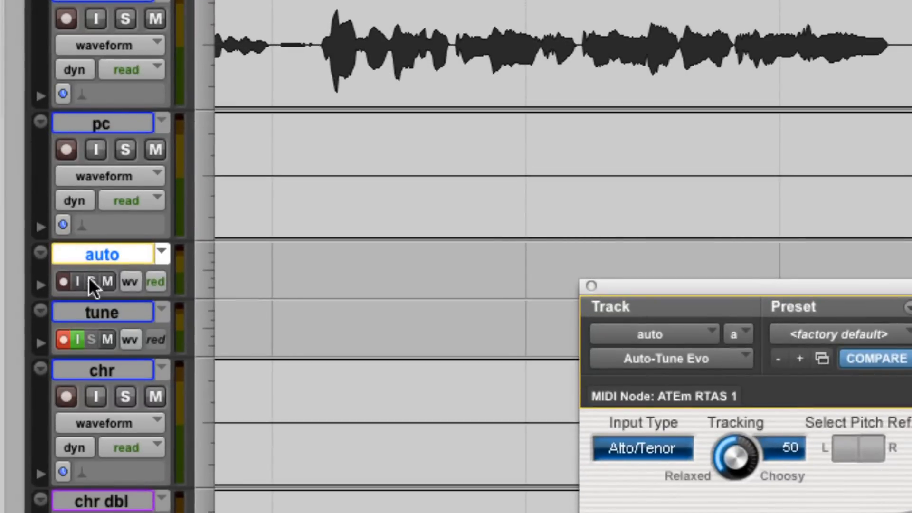
{"action": "left_click", "coordinate": [155, 149]}
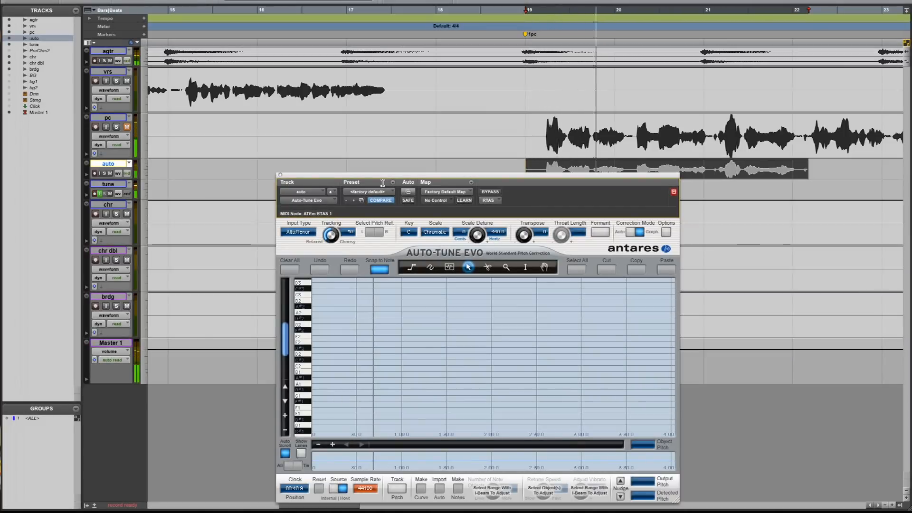
{"action": "key", "text": "space"}
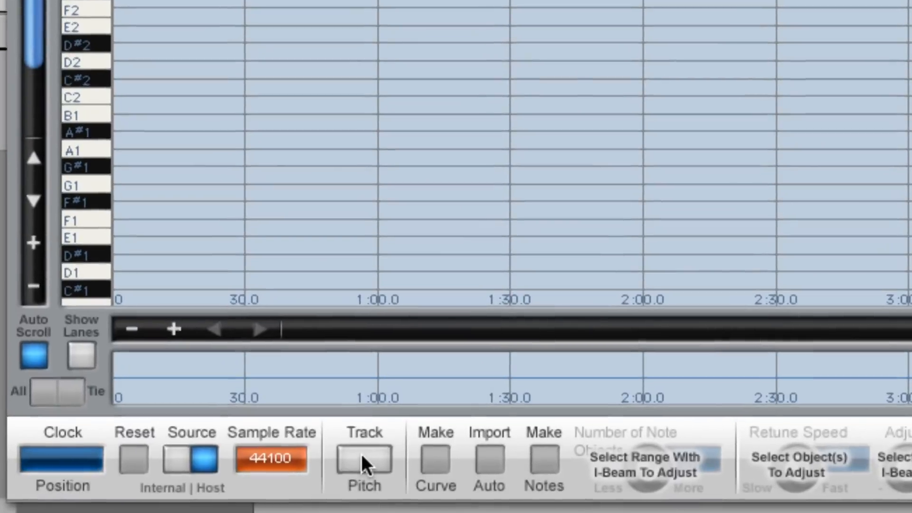
Track the pitch of the copied phrase into Auto-Tune while it plays back
{"action": "left_click", "coordinate": [396, 488]}
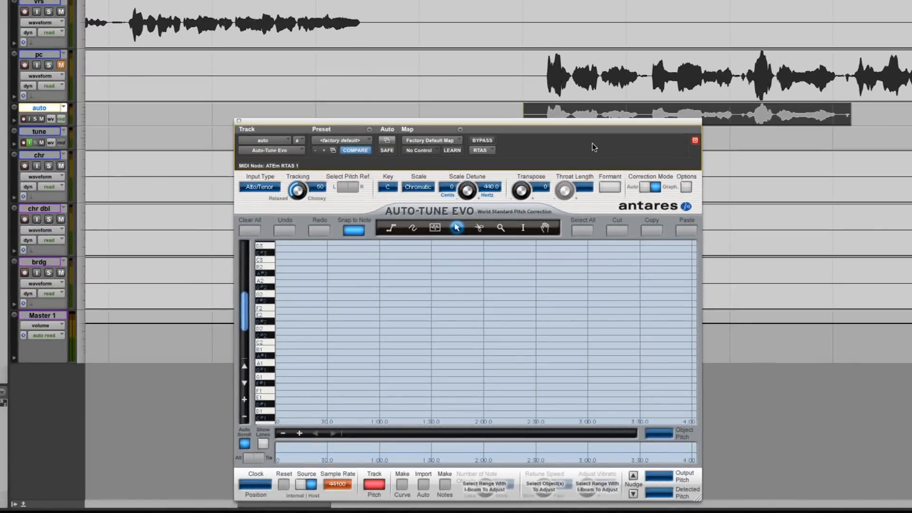
{"action": "key", "text": "space"}
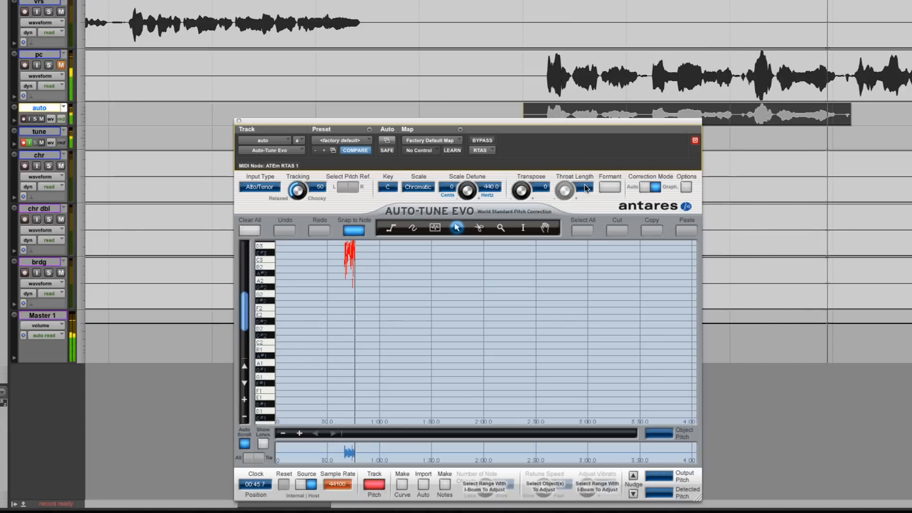
{"action": "left_click", "coordinate": [373, 483]}
Enlarge the Auto-Tune window around the tracked pitch curve and play back the phrase
{"action": "left_click_drag", "start_coordinate": [466, 126], "coordinate": [316, 1]}
{"action": "left_click_drag", "start_coordinate": [547, 328], "coordinate": [902, 479]}
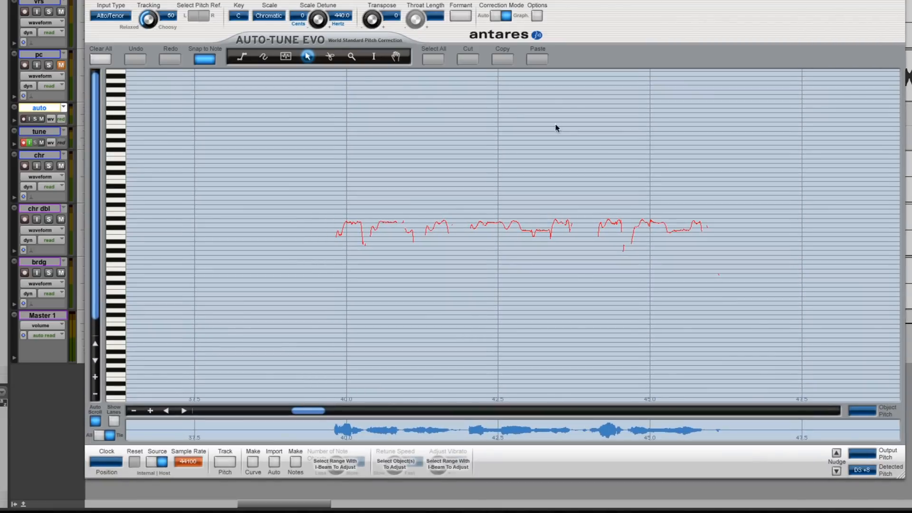
{"action": "mouse_move", "coordinate": [331, 209]}
{"action": "left_mouse_down"}
{"action": "mouse_move", "coordinate": [566, 251]}
{"action": "mouse_move", "coordinate": [710, 251]}
{"action": "left_mouse_up"}
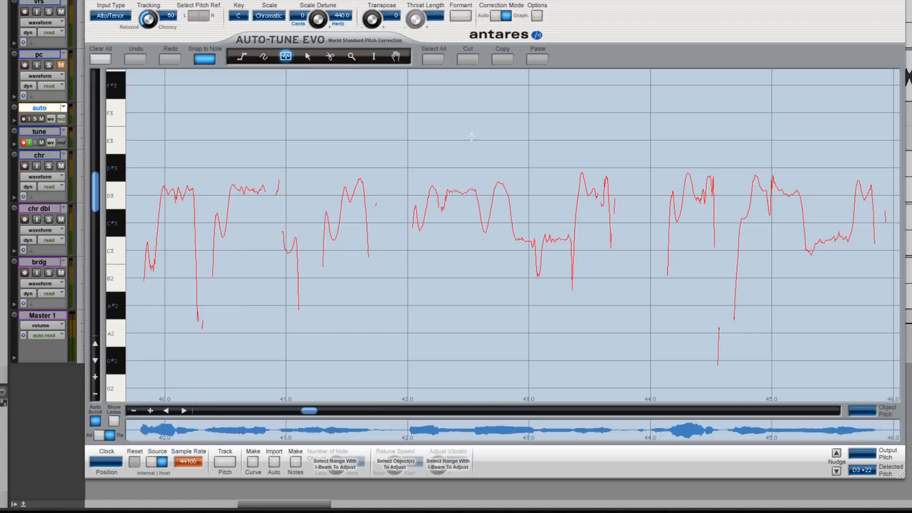
{"action": "key", "text": "space"}
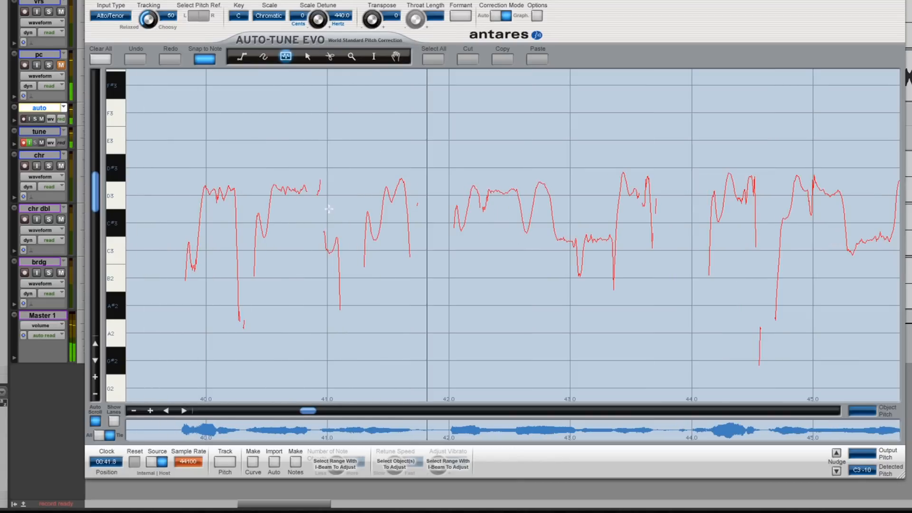
{"action": "key", "text": "space"}
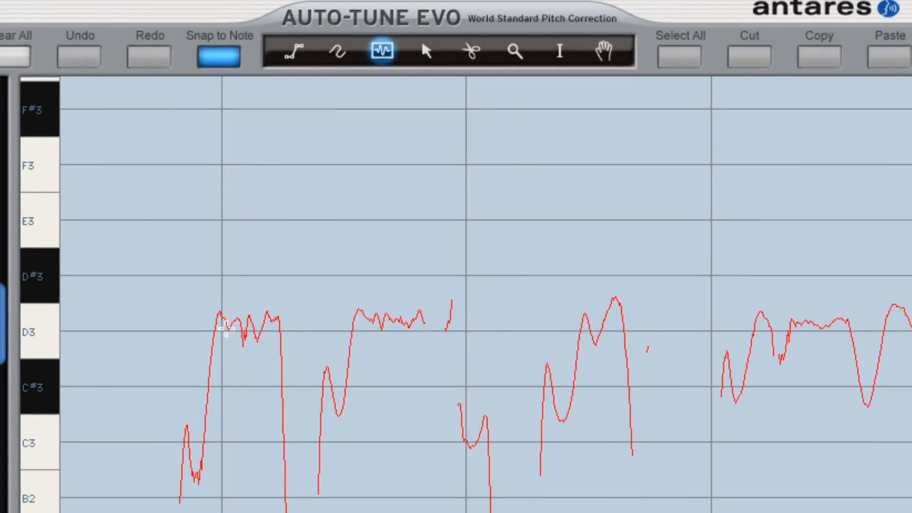
Draw note objects on D3 over the sustained parts near 40.0, 40.6, 41.5 and 42.4 seconds, playing the phrase to check
{"action": "left_click_drag", "start_coordinate": [216, 328], "coordinate": [281, 328]}
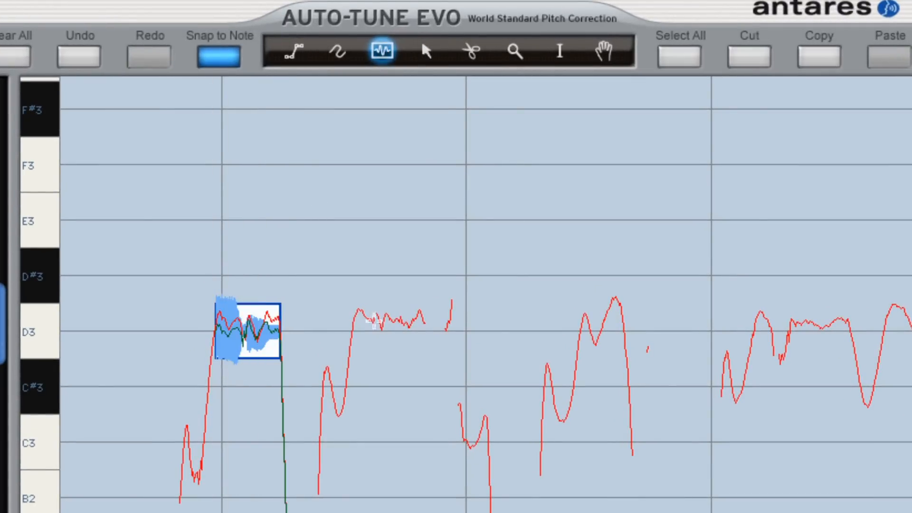
{"action": "left_click_drag", "start_coordinate": [352, 334], "coordinate": [424, 335]}
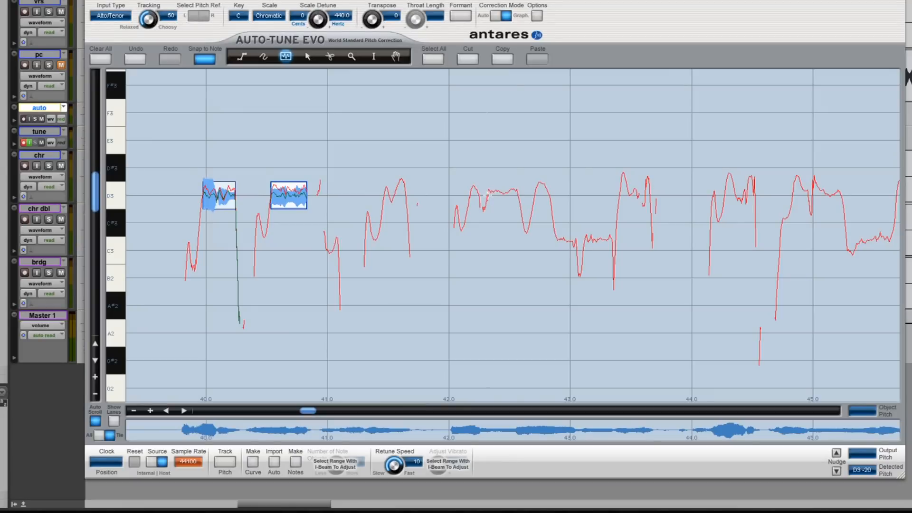
{"action": "left_click_drag", "start_coordinate": [488, 195], "coordinate": [518, 195]}
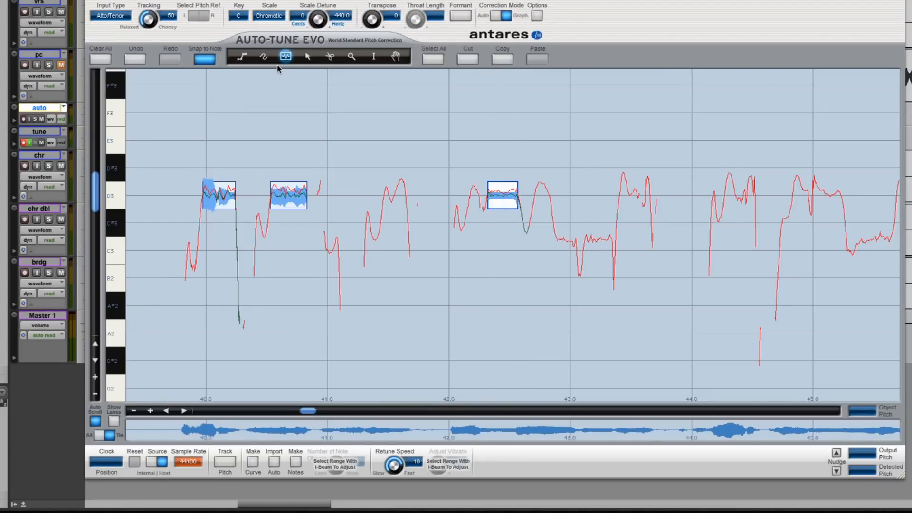
{"action": "key", "text": "space"}
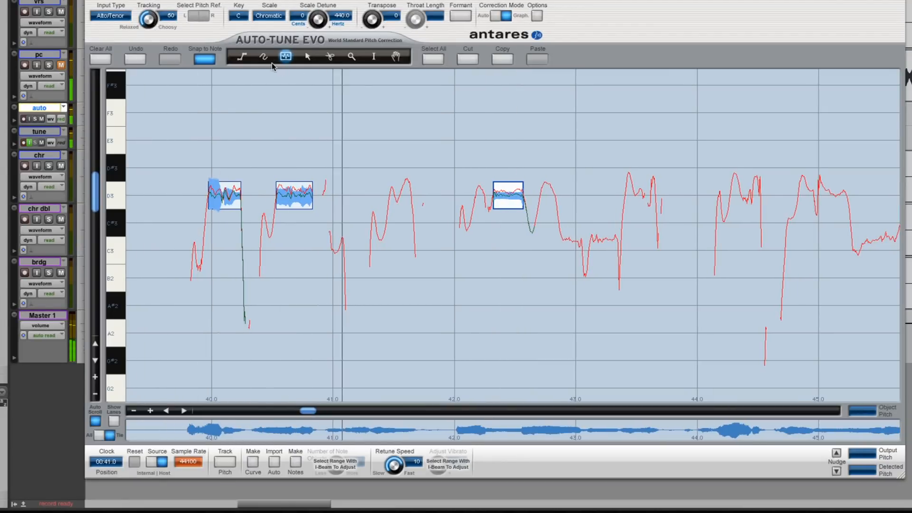
{"action": "key", "text": "space"}
{"action": "left_click_drag", "start_coordinate": [400, 194], "coordinate": [413, 194]}
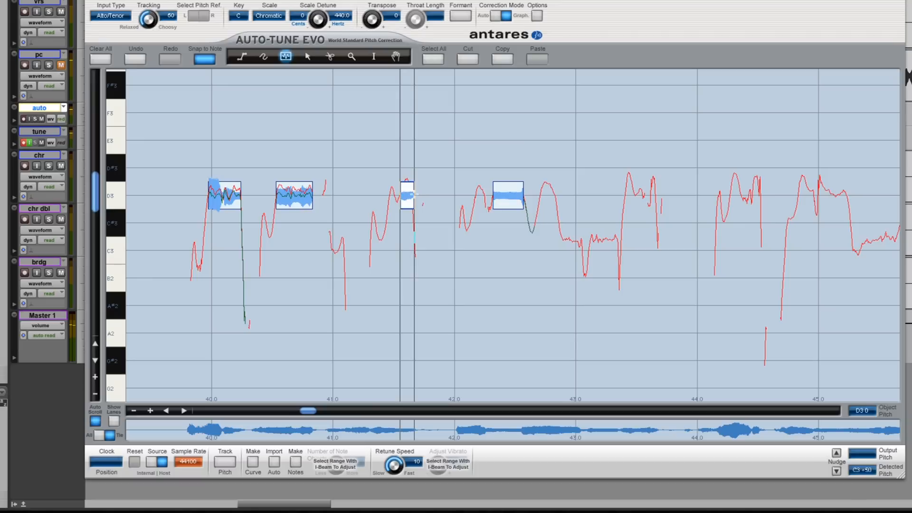
Draw note objects on C3 near 43.0 and 43.2 seconds and on D3 near 43.5 and 42.8 seconds, playing the phrase to check
{"action": "key", "text": "space"}
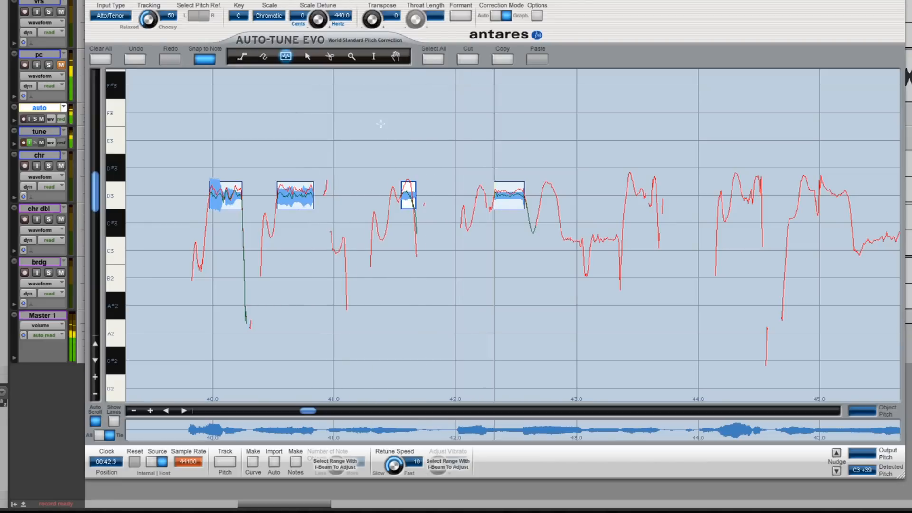
{"action": "key", "text": "space"}
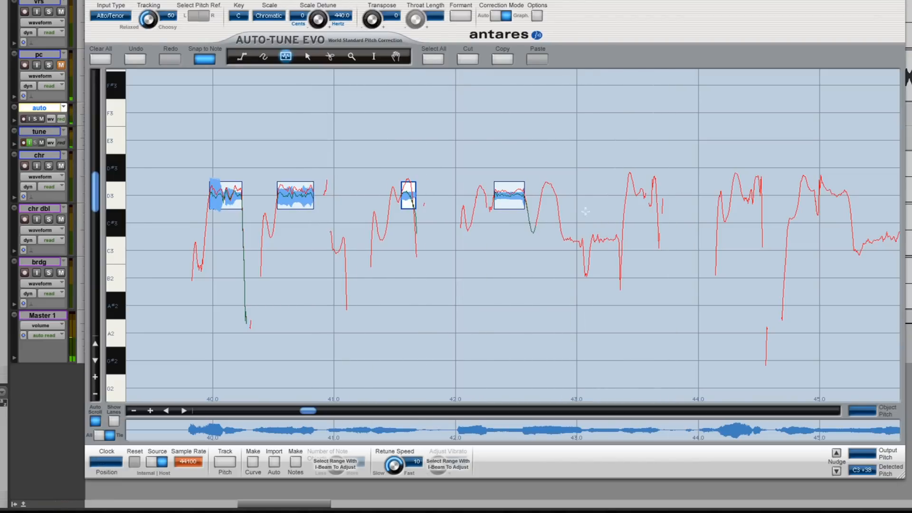
{"action": "left_click_drag", "start_coordinate": [563, 248], "coordinate": [620, 250]}
{"action": "left_click_drag", "start_coordinate": [634, 195], "coordinate": [647, 195]}
{"action": "key", "text": "space"}
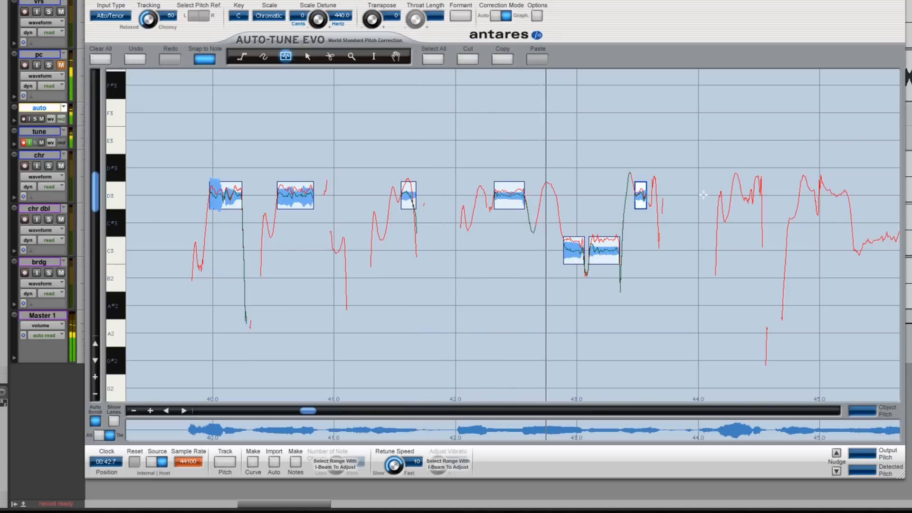
{"action": "key", "text": "space"}
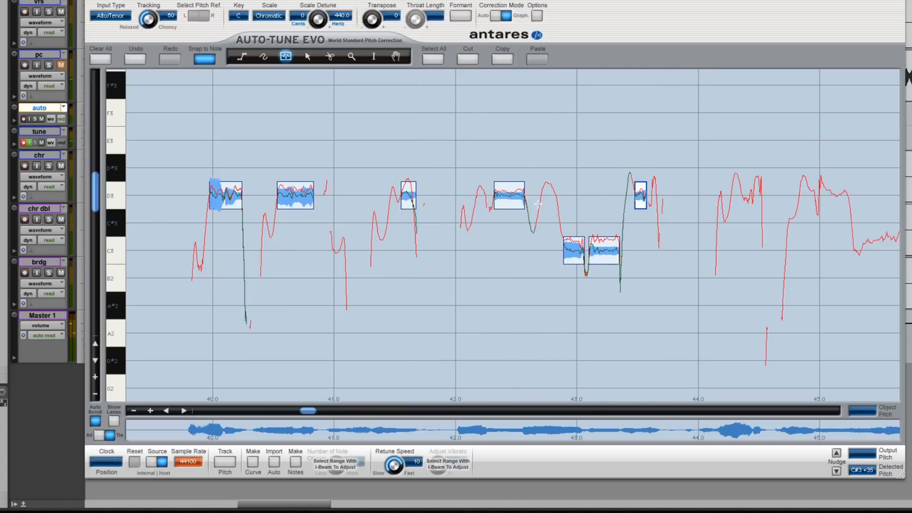
{"action": "left_click_drag", "start_coordinate": [540, 193], "coordinate": [557, 194]}
{"action": "key", "text": "space"}
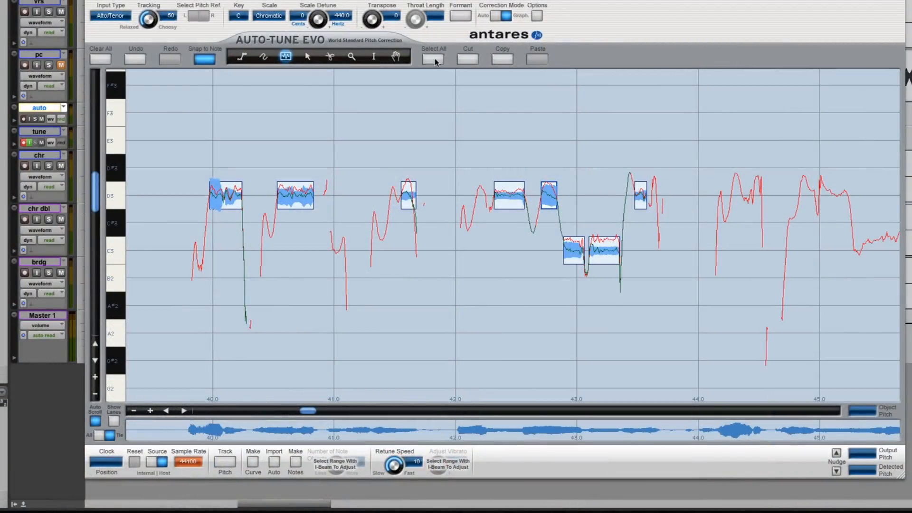
Select and cut all note objects from the pitch graph
{"action": "left_click", "coordinate": [436, 62]}
{"action": "left_click", "coordinate": [463, 59]}
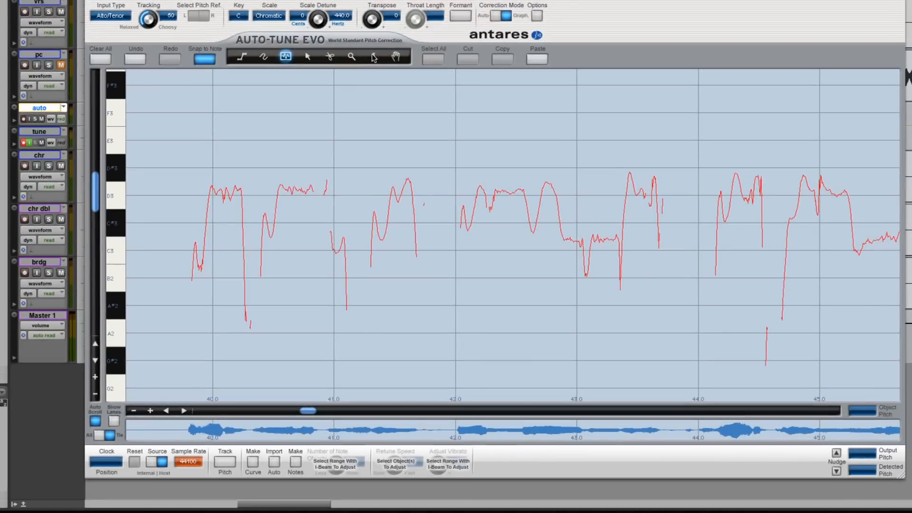
Try making a correction curve from the whole first word near 40.0 seconds, lower it slightly towards D3, and cut it
{"action": "left_click_drag", "start_coordinate": [190, 203], "coordinate": [253, 333]}
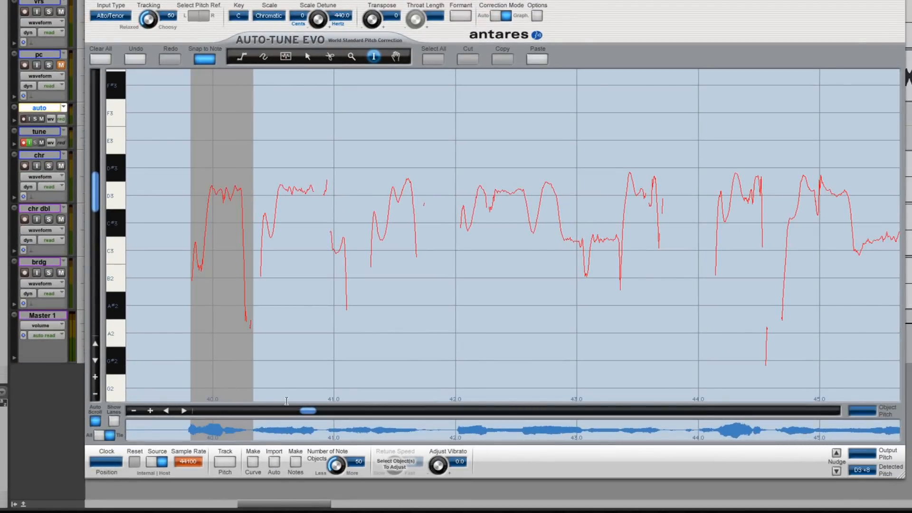
{"action": "left_click", "coordinate": [253, 462]}
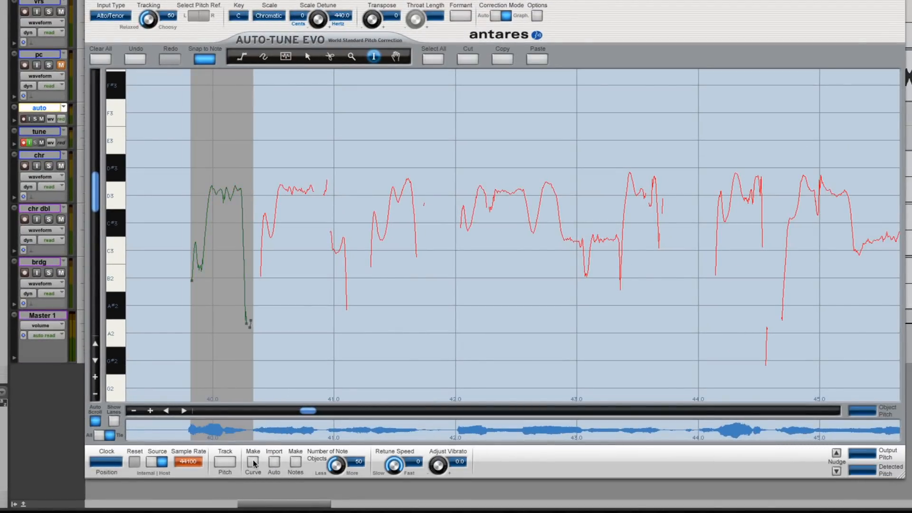
{"action": "left_click", "coordinate": [309, 104]}
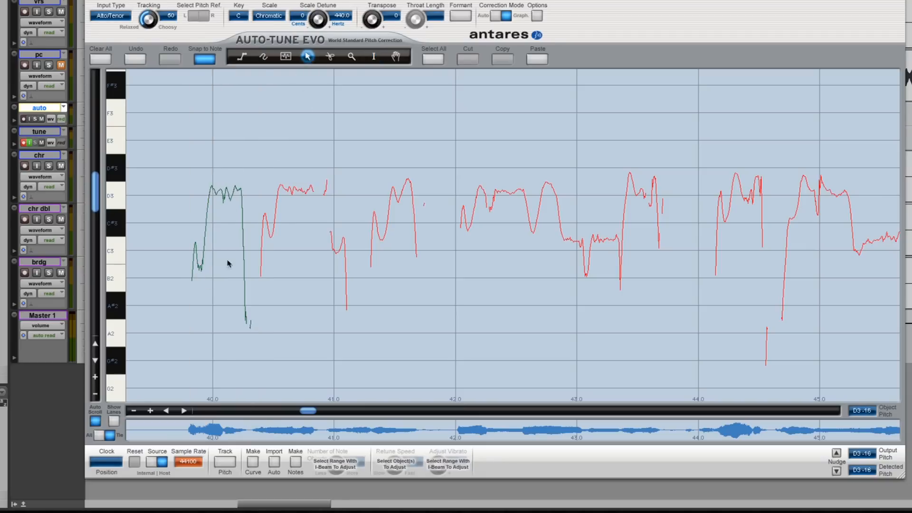
{"action": "mouse_move", "coordinate": [237, 189]}
{"action": "left_mouse_down"}
{"action": "mouse_move", "coordinate": [240, 150]}
{"action": "mouse_move", "coordinate": [242, 200]}
{"action": "mouse_move", "coordinate": [248, 192]}
{"action": "left_mouse_up"}
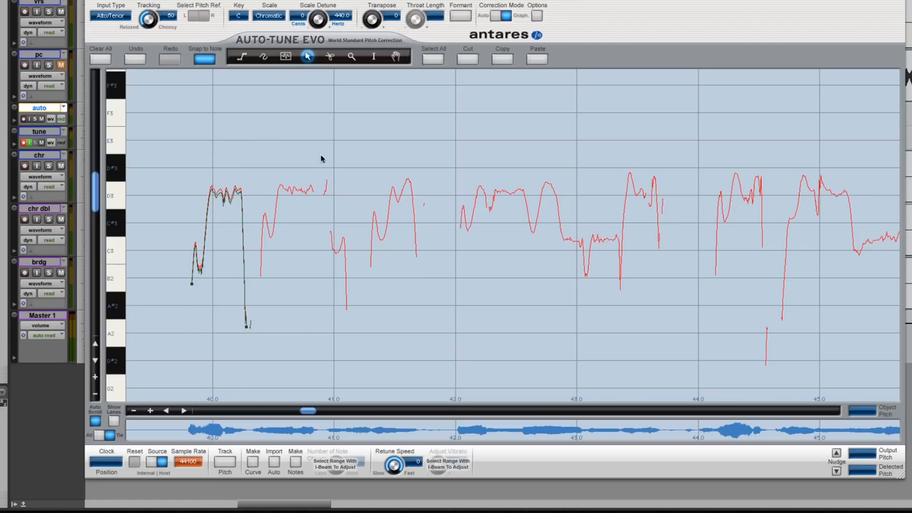
{"action": "left_click", "coordinate": [463, 60]}
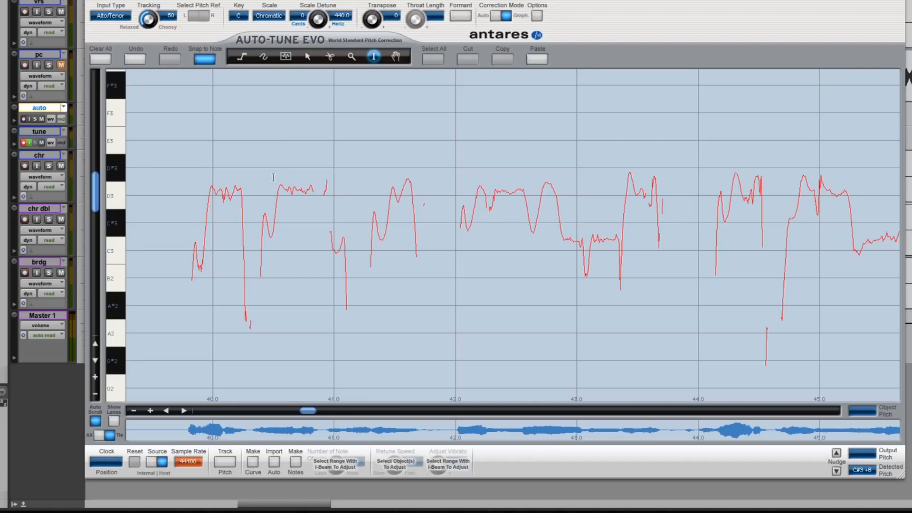
Make a curve from the second word's pitch near 40.6 seconds, lower it onto D3, and play the phrase
{"action": "left_click_drag", "start_coordinate": [260, 193], "coordinate": [318, 396]}
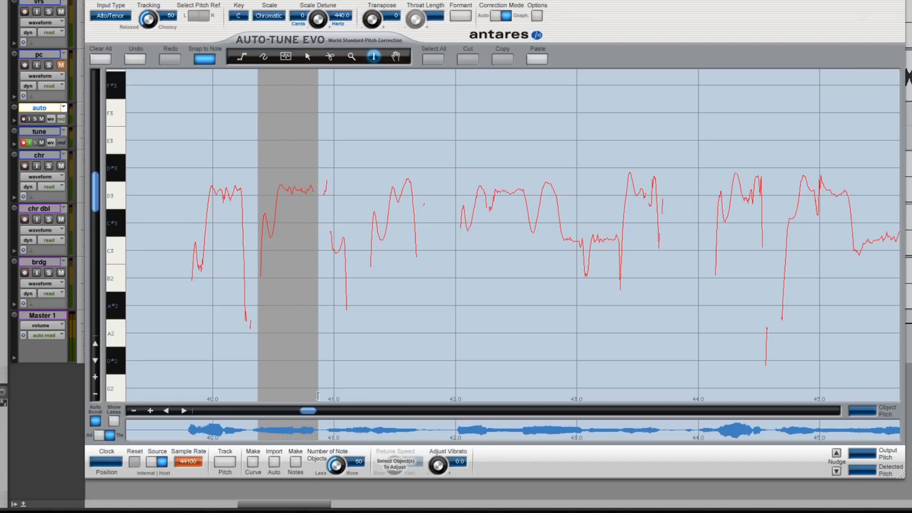
{"action": "left_click", "coordinate": [252, 461]}
{"action": "left_click", "coordinate": [343, 86]}
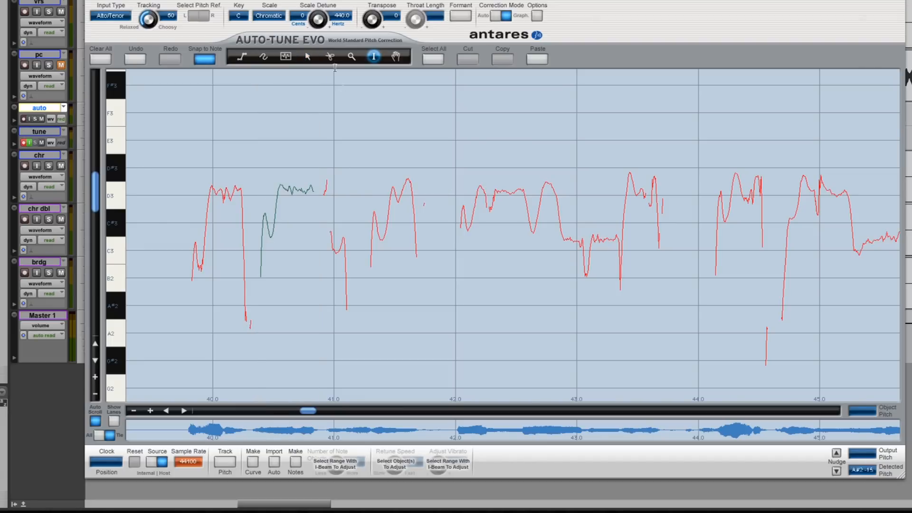
{"action": "left_click", "coordinate": [298, 193]}
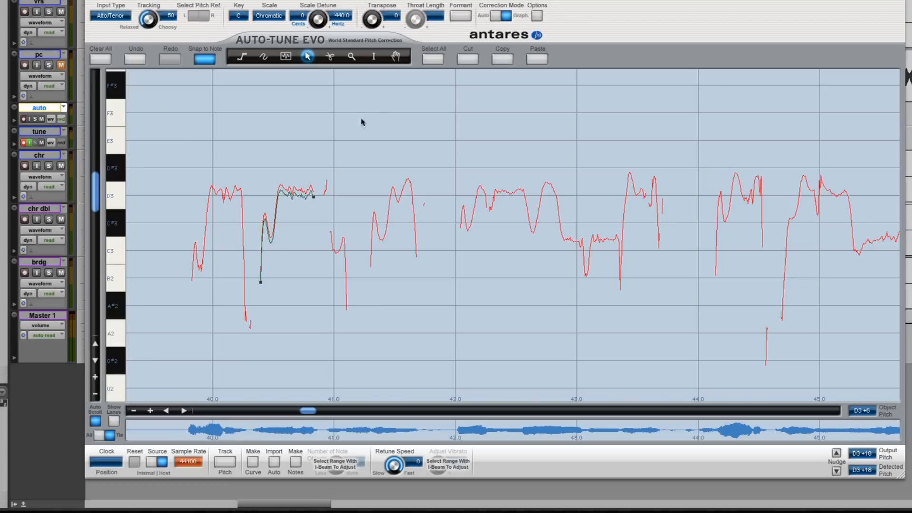
{"action": "key", "text": "space"}
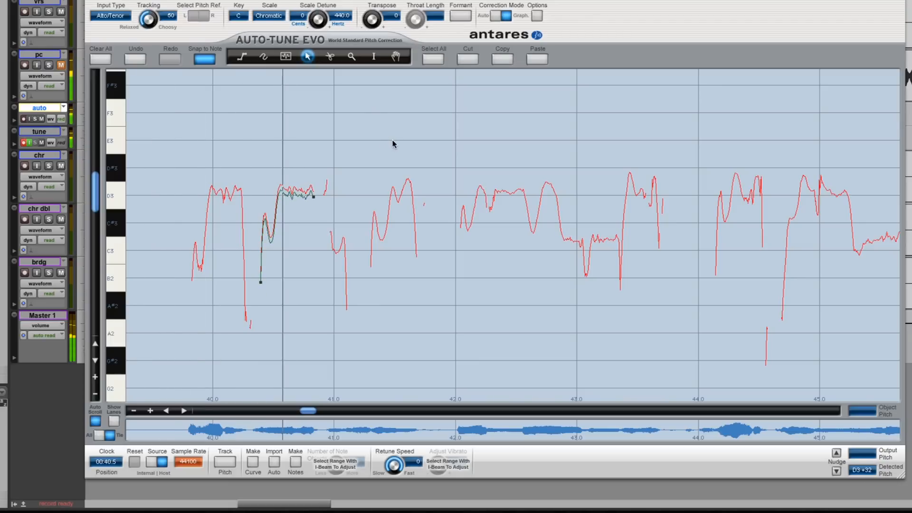
{"action": "key", "text": "space"}
{"action": "key", "text": "space"}
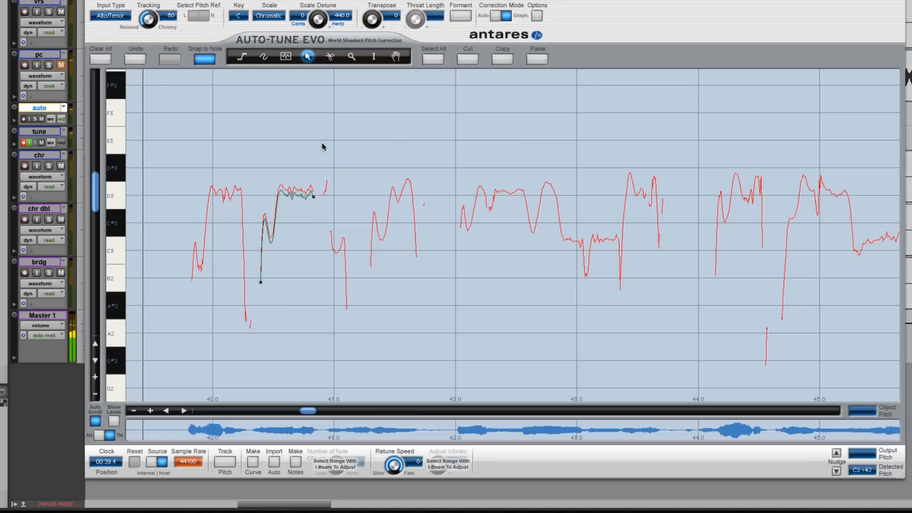
{"action": "key", "text": "space"}
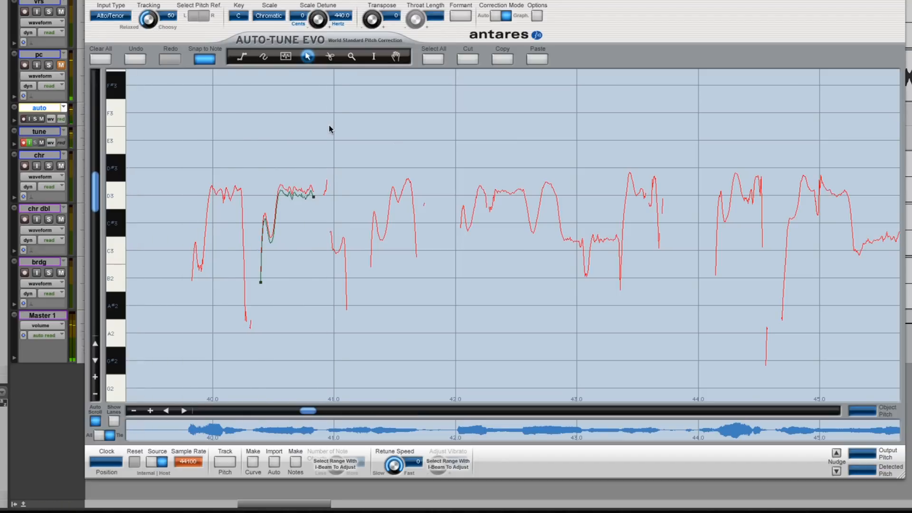
{"action": "key", "text": "space"}
Make a curve from only the sustained part of the first word near 40.1 seconds, lower it onto D3, and play it back
{"action": "left_click_drag", "start_coordinate": [210, 176], "coordinate": [238, 173]}
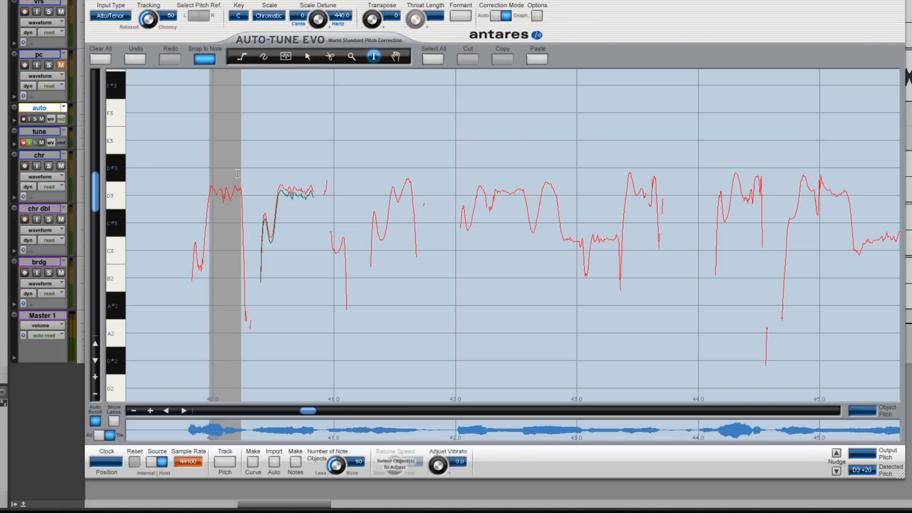
{"action": "left_click", "coordinate": [253, 461]}
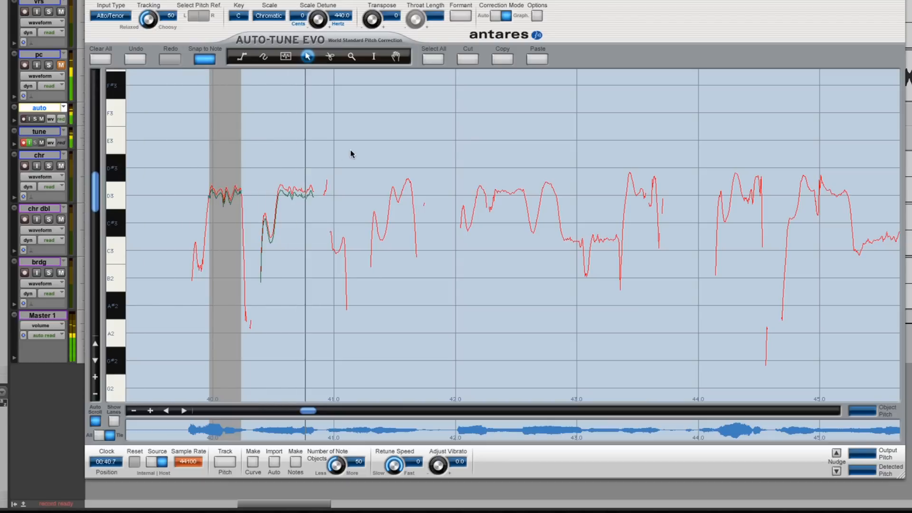
{"action": "key", "text": "space"}
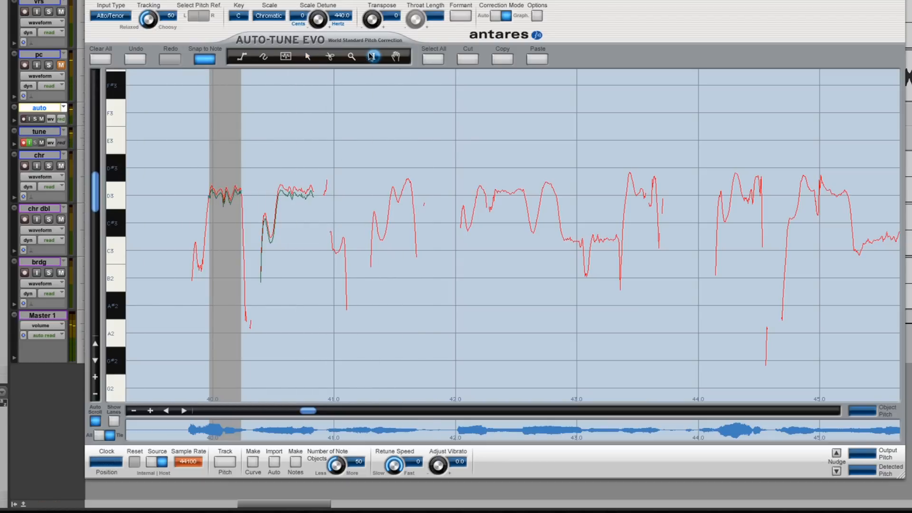
Make a curve from the word near 41.5 seconds, lower its end and raise its start so the peaks sit around D3, and play it
{"action": "left_click_drag", "start_coordinate": [363, 202], "coordinate": [419, 199]}
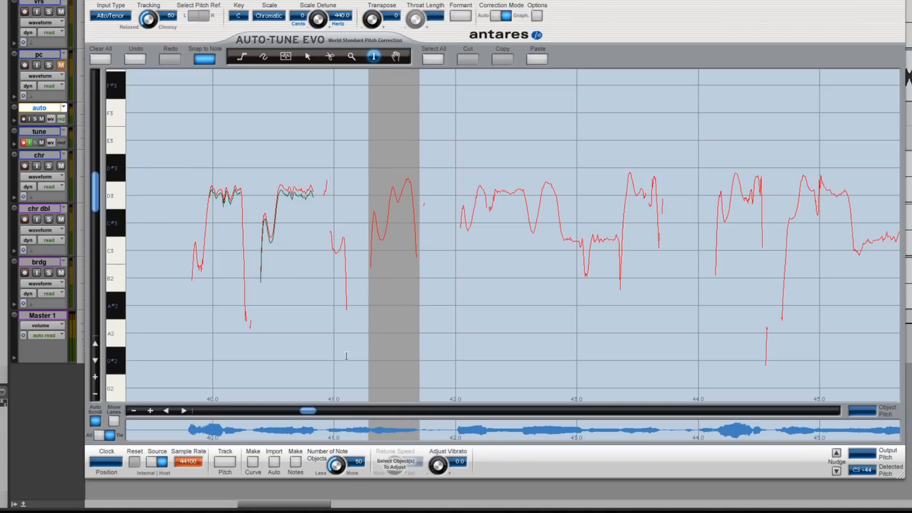
{"action": "left_click", "coordinate": [252, 461]}
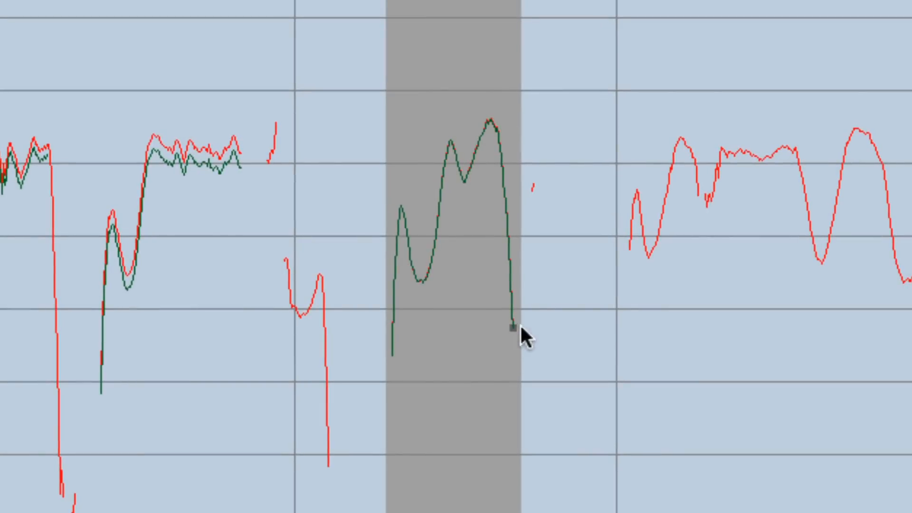
{"action": "left_click_drag", "start_coordinate": [514, 328], "coordinate": [509, 385]}
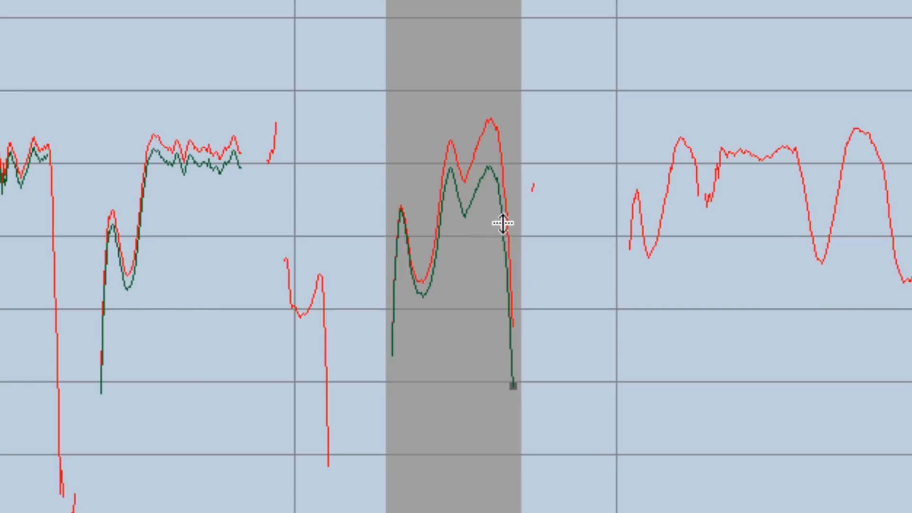
{"action": "left_click_drag", "start_coordinate": [476, 193], "coordinate": [479, 164]}
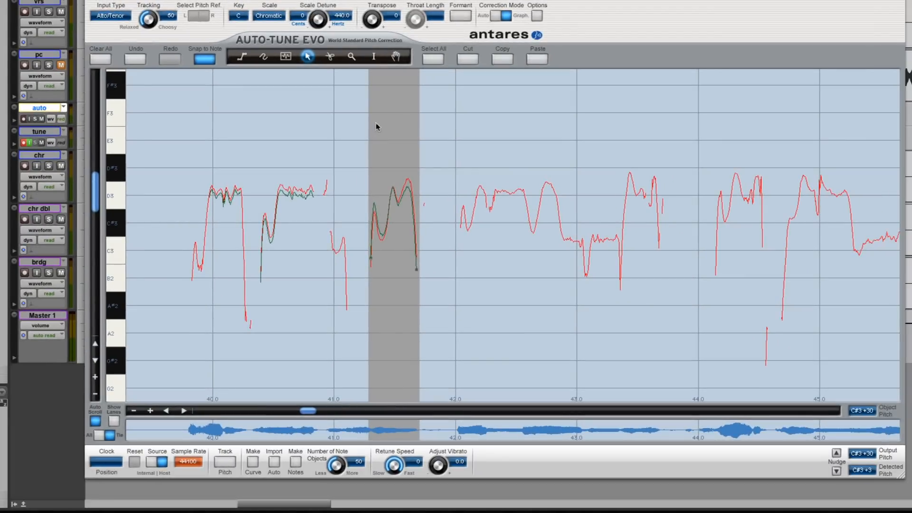
{"action": "key", "text": "space"}
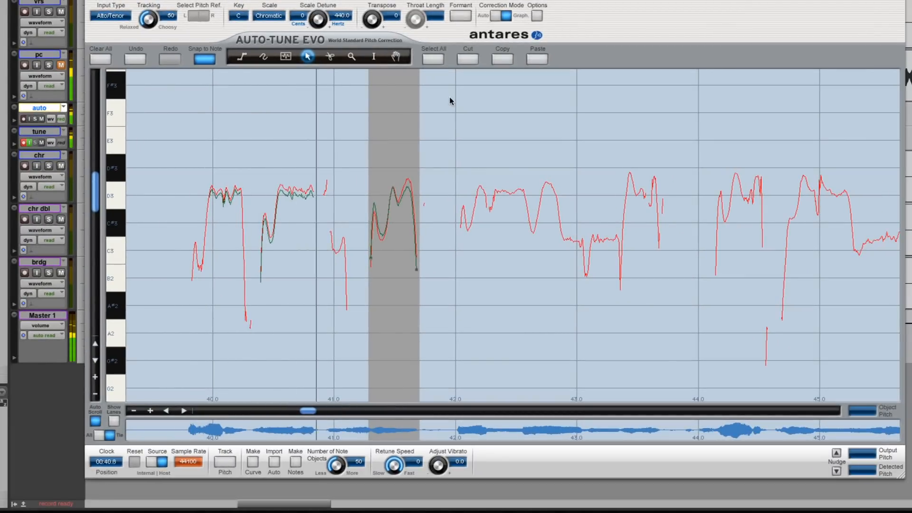
{"action": "key", "text": "space"}
Draw note objects on D3 near 42.4 seconds and on C3 near 43.0 and 43.2 seconds, playing the phrase to check
{"action": "left_click_drag", "start_coordinate": [493, 191], "coordinate": [526, 190]}
{"action": "left_click_drag", "start_coordinate": [590, 249], "coordinate": [618, 249]}
{"action": "key", "text": "space"}
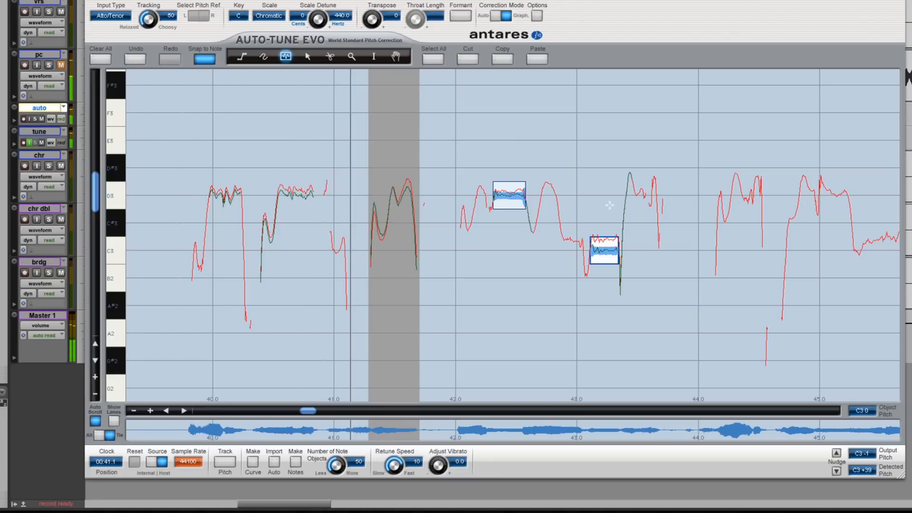
{"action": "key", "text": "space"}
{"action": "mouse_move", "coordinate": [562, 249]}
{"action": "left_mouse_down"}
{"action": "mouse_move", "coordinate": [584, 251]}
{"action": "mouse_move", "coordinate": [586, 266]}
{"action": "left_mouse_up"}
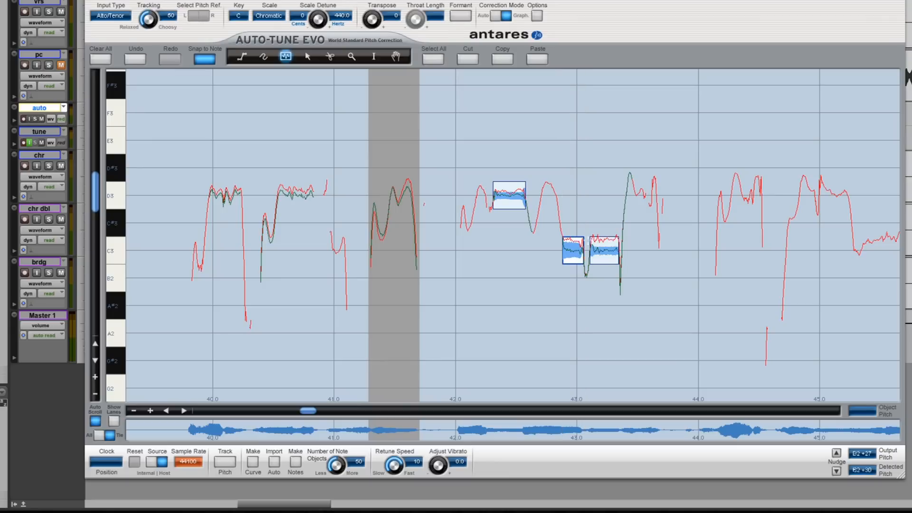
{"action": "key", "text": "space"}
Make a curve from the pitch peak near 42.8 seconds, lower it onto D3, and play it back
{"action": "left_click", "coordinate": [374, 56]}
{"action": "left_click_drag", "start_coordinate": [541, 189], "coordinate": [557, 187]}
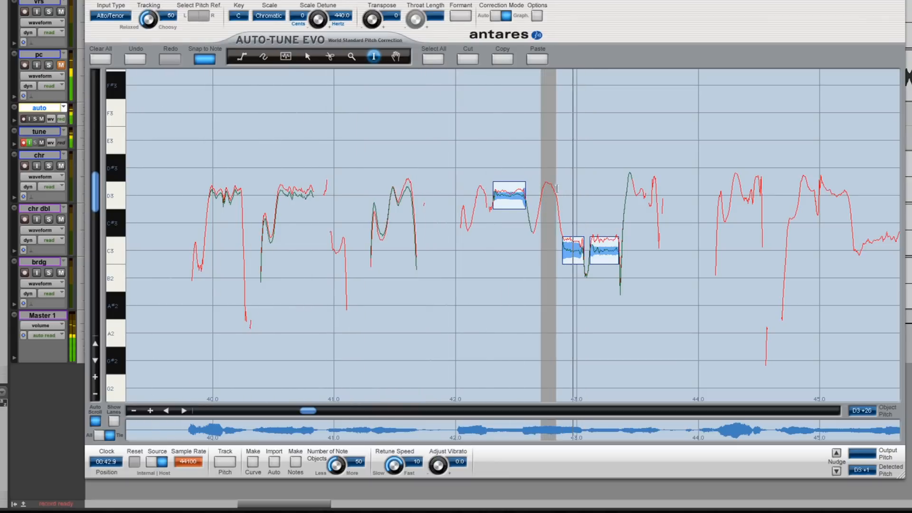
{"action": "left_click", "coordinate": [253, 461]}
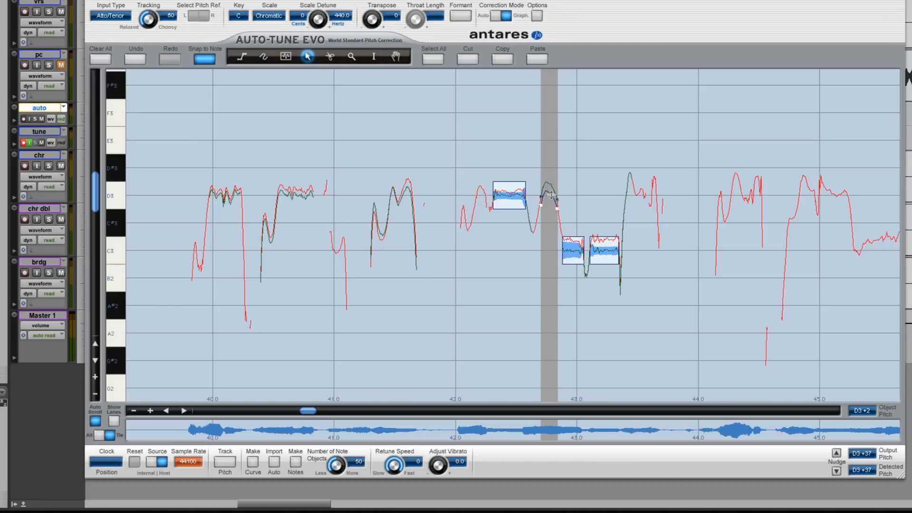
{"action": "key", "text": "space"}
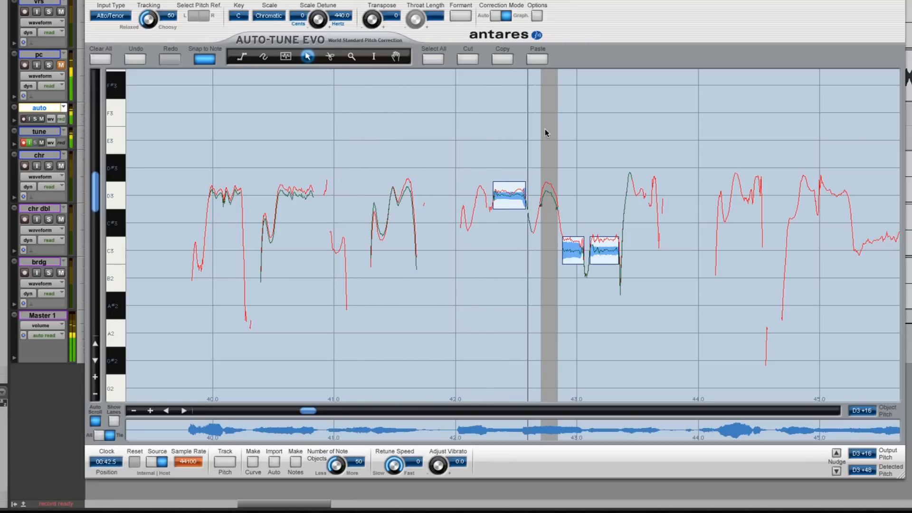
{"action": "key", "text": "space"}
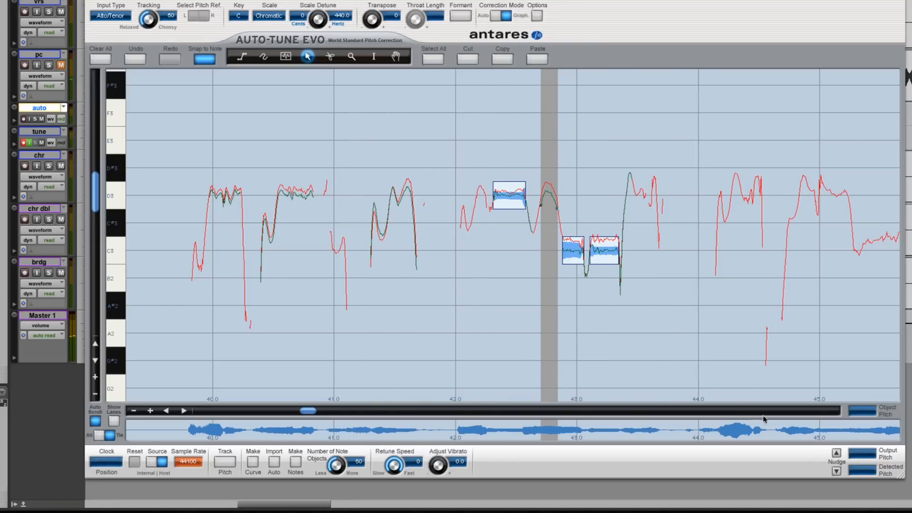
Shrink the Auto-Tune window, move it clear of the auto and tune tracks, and record the corrected phrase onto the tune track
{"action": "left_click_drag", "start_coordinate": [903, 478], "coordinate": [789, 329]}
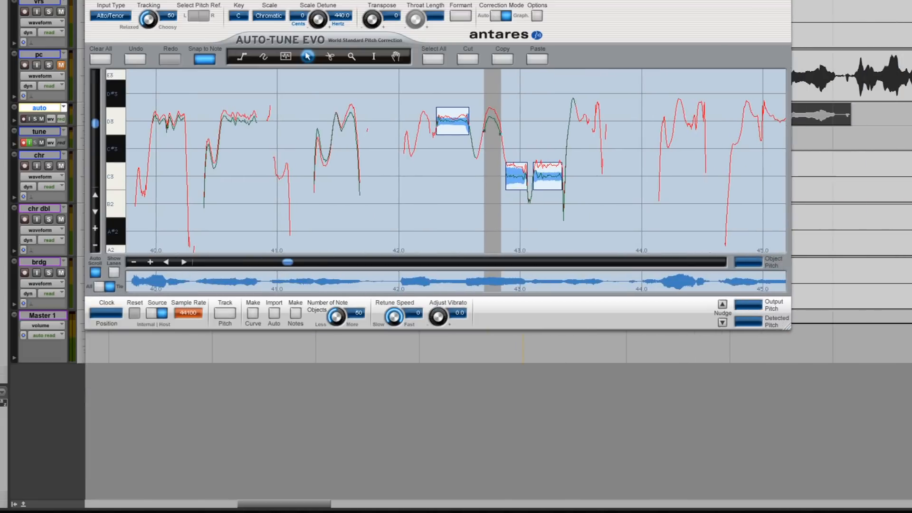
{"action": "left_click_drag", "start_coordinate": [617, 33], "coordinate": [665, 249]}
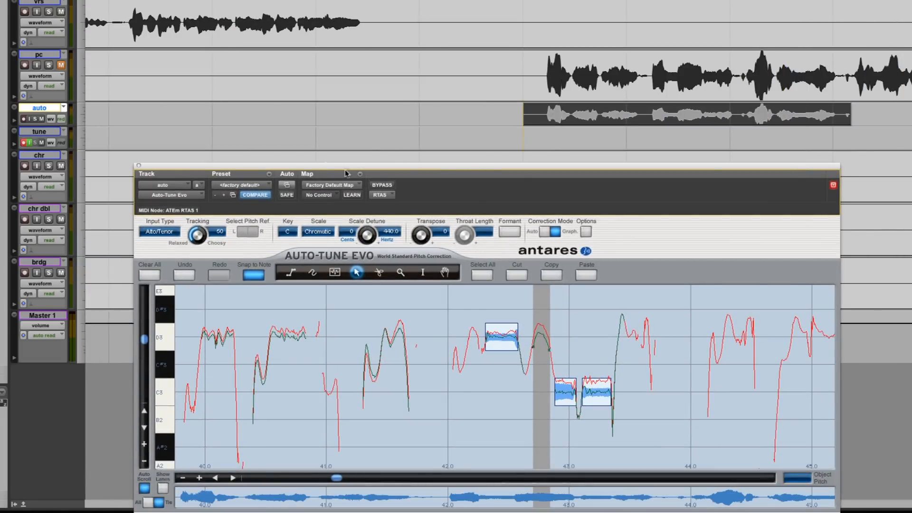
{"action": "key", "text": "F12"}
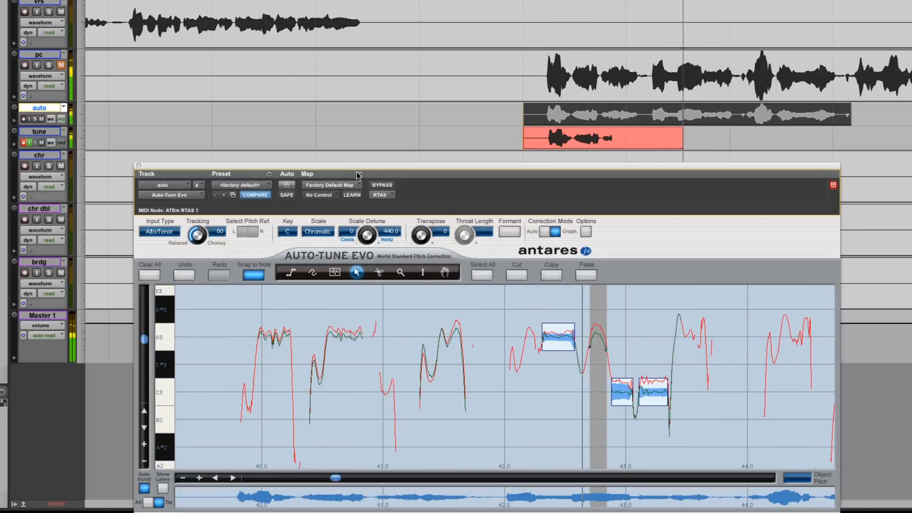
{"action": "key", "text": "space"}
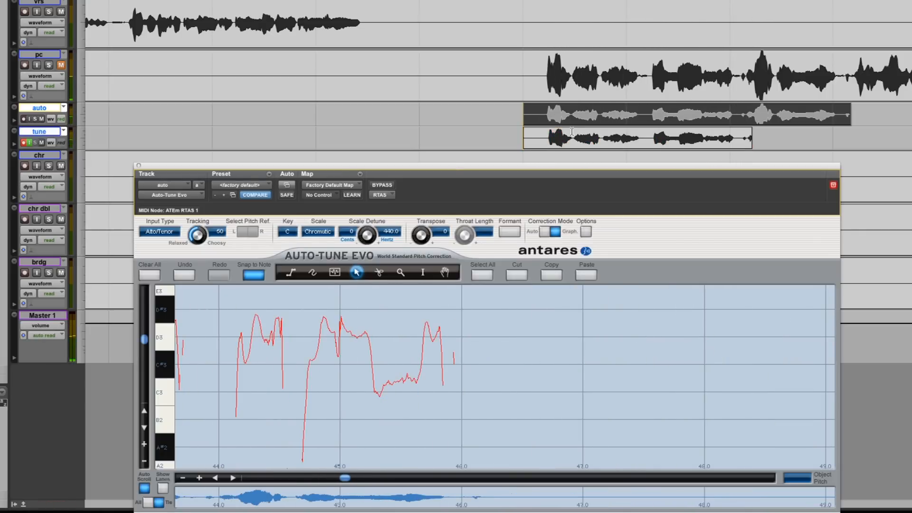
Move the tuned recording from the tune track to the same time position on pc, and play back with pc unmuted and auto muted
{"action": "double_click", "coordinate": [617, 139]}
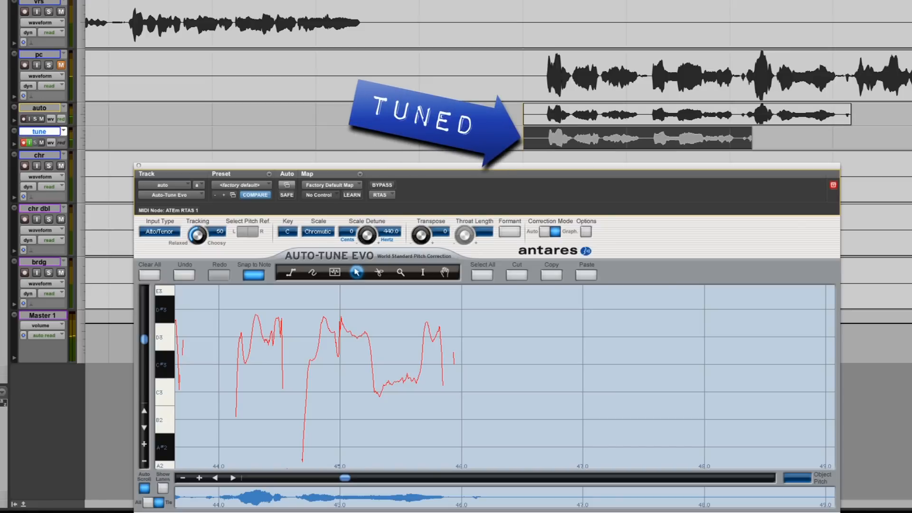
{"action": "left_click_drag", "start_coordinate": [666, 142], "coordinate": [594, 74]}
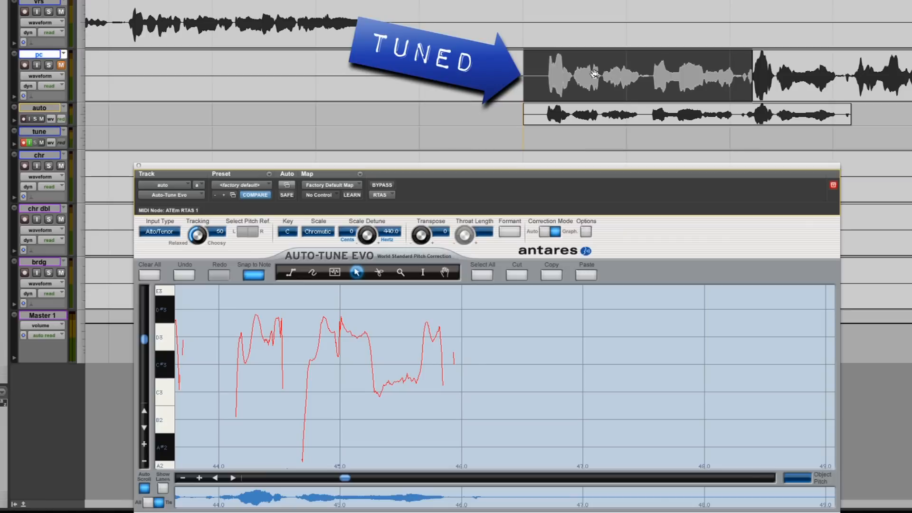
{"action": "left_click", "coordinate": [530, 69]}
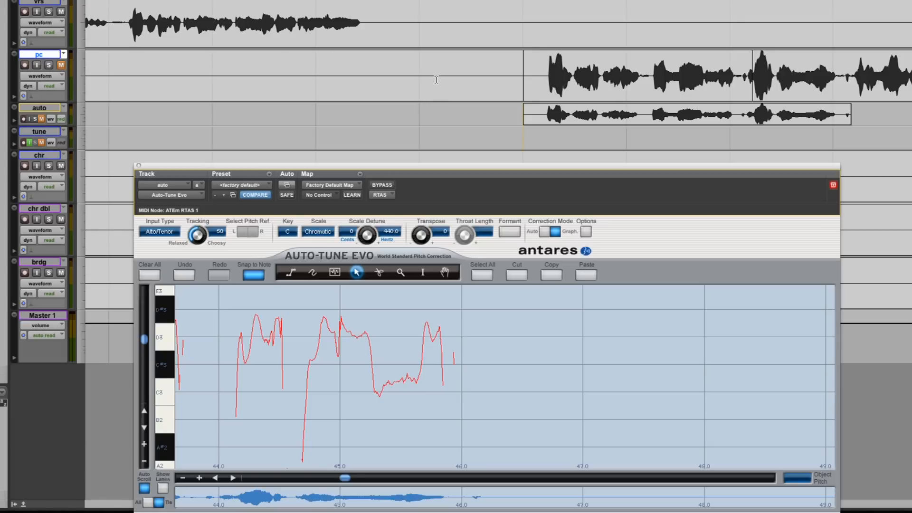
{"action": "key", "text": "space"}
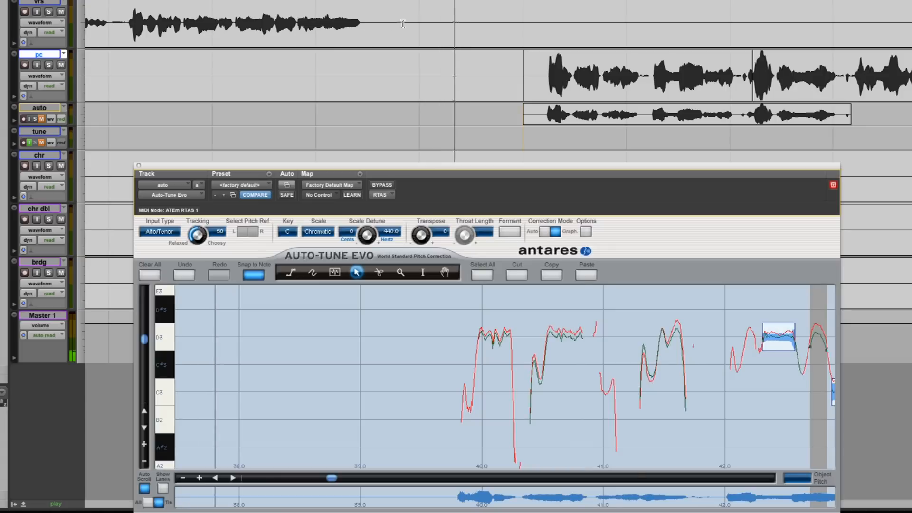